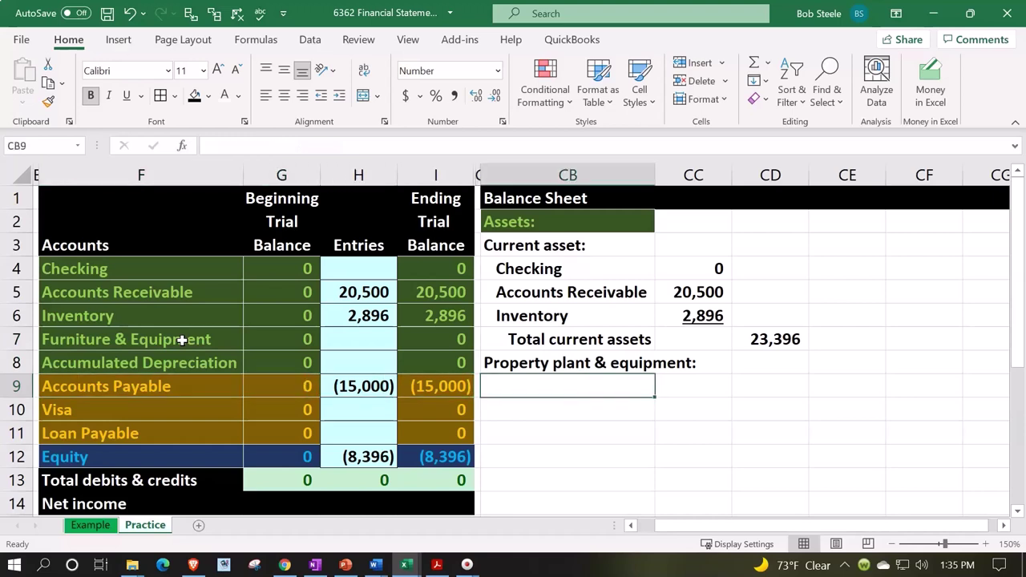
Step: Link cell CB9 under Property plant & equipment to the Furniture & Equipment account name in F7
{"action": "type", "text": "="}
{"action": "key", "text": "Left"}
{"action": "key", "text": "Left"}
{"action": "key", "text": "Left"}
{"action": "key", "text": "Left"}
{"action": "key", "text": "Left"}
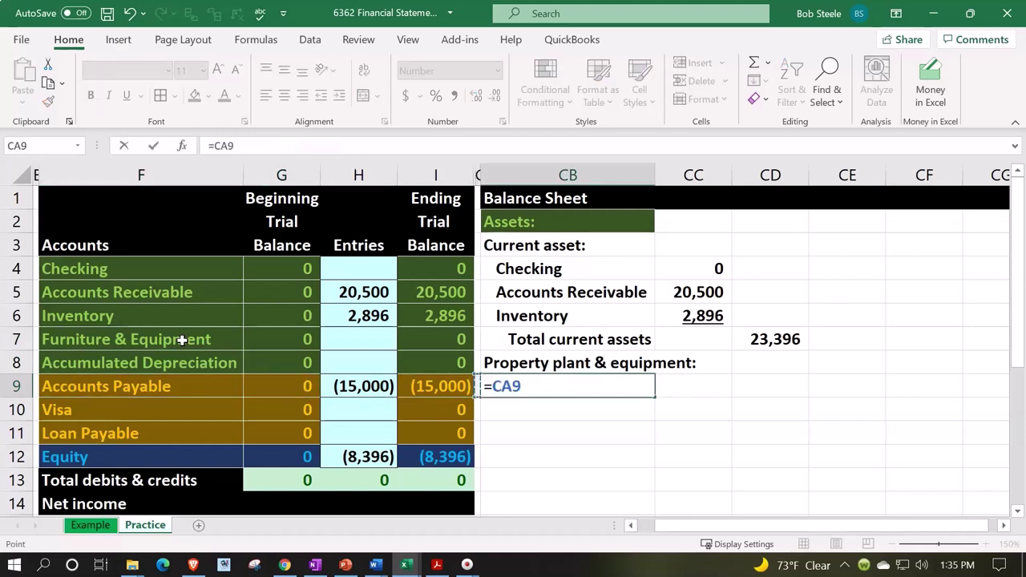
{"action": "key", "text": "Up"}
{"action": "key", "text": "Up"}
{"action": "key", "text": "Return"}
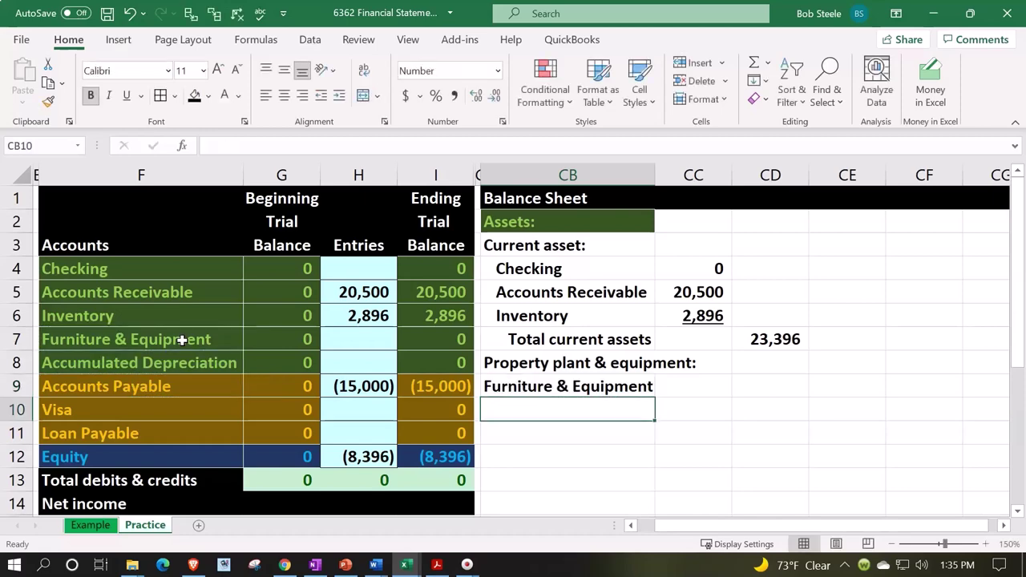
Step: Link cell CB10 to the Accumulated Depreciation account name in F8
{"action": "type", "text": "="}
{"action": "key", "text": "Left"}
{"action": "key", "text": "Left"}
{"action": "key", "text": "Left"}
{"action": "key", "text": "Left"}
{"action": "key", "text": "Left"}
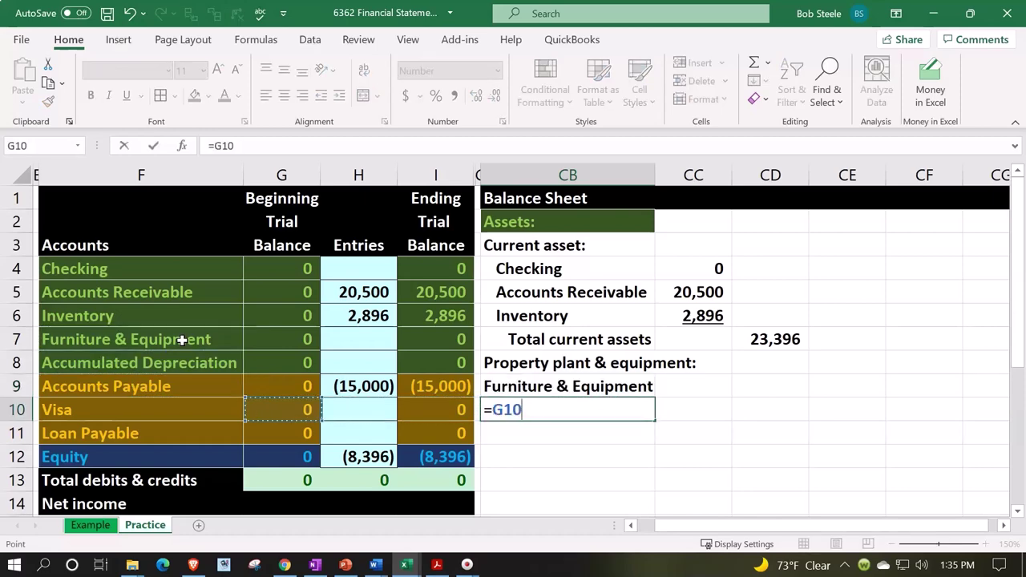
{"action": "key", "text": "Up"}
{"action": "key", "text": "Up"}
{"action": "key", "text": "Return"}
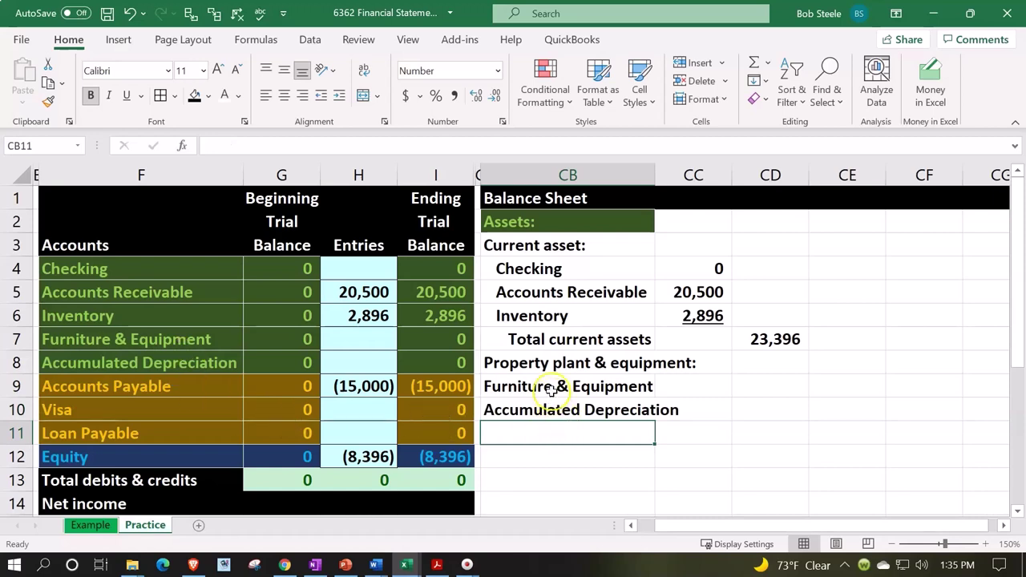
{"action": "left_click_drag", "start_coordinate": [551, 387], "coordinate": [551, 412]}
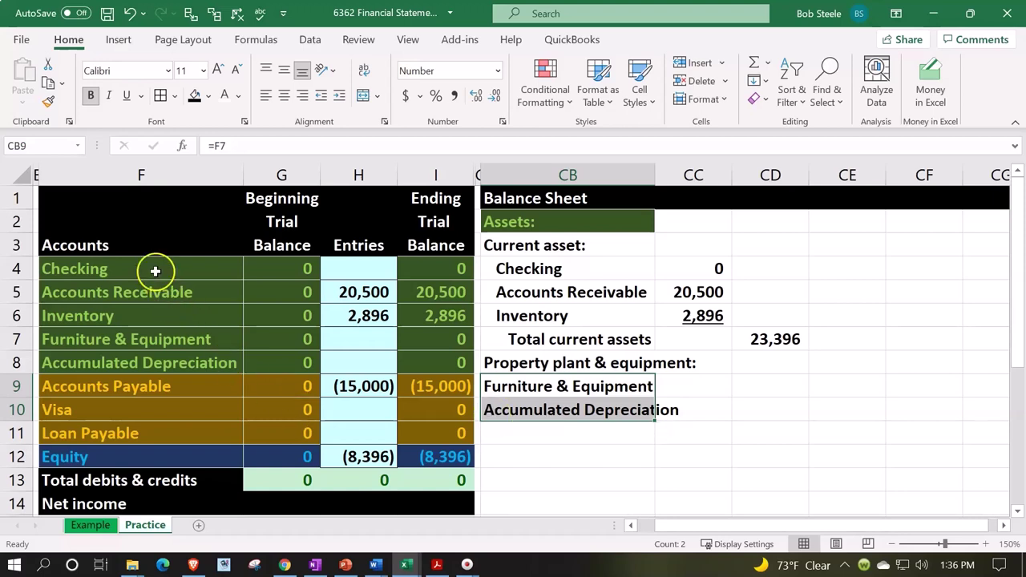
{"action": "left_click_drag", "start_coordinate": [154, 270], "coordinate": [149, 451]}
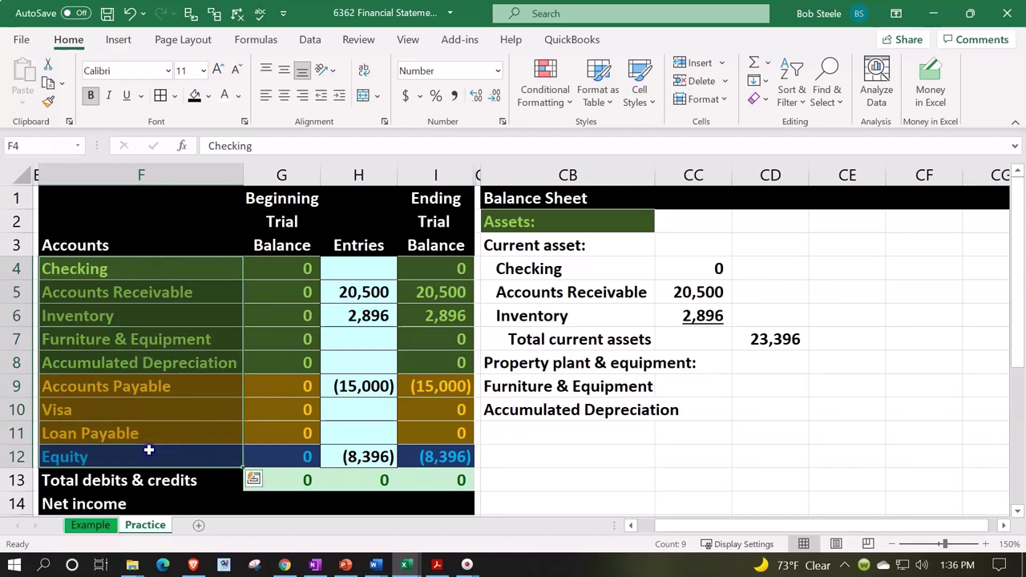
{"action": "left_click", "coordinate": [168, 265]}
{"action": "left_click_drag", "start_coordinate": [168, 265], "coordinate": [181, 446]}
{"action": "left_click", "coordinate": [144, 339]}
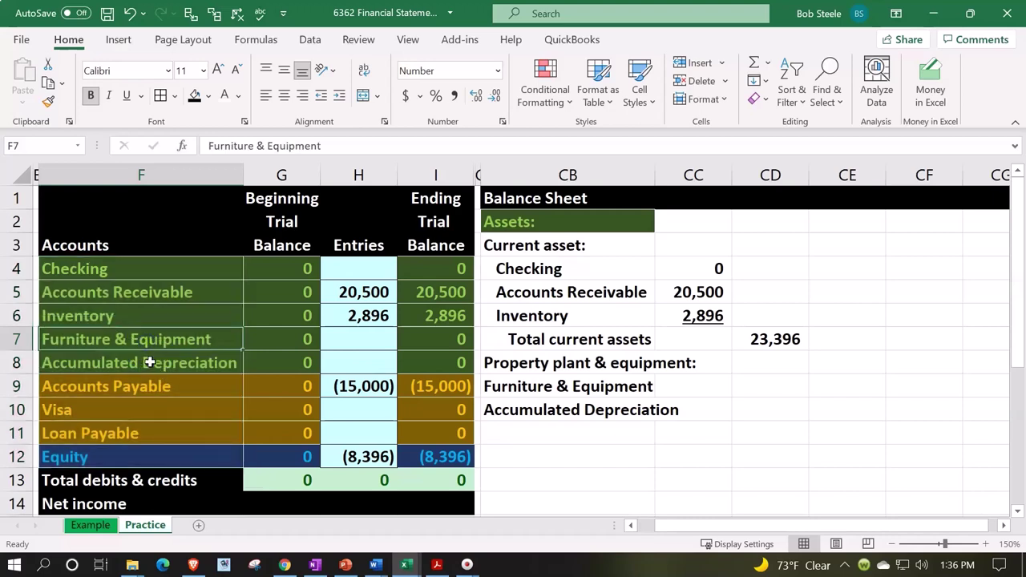
{"action": "left_click", "coordinate": [150, 362]}
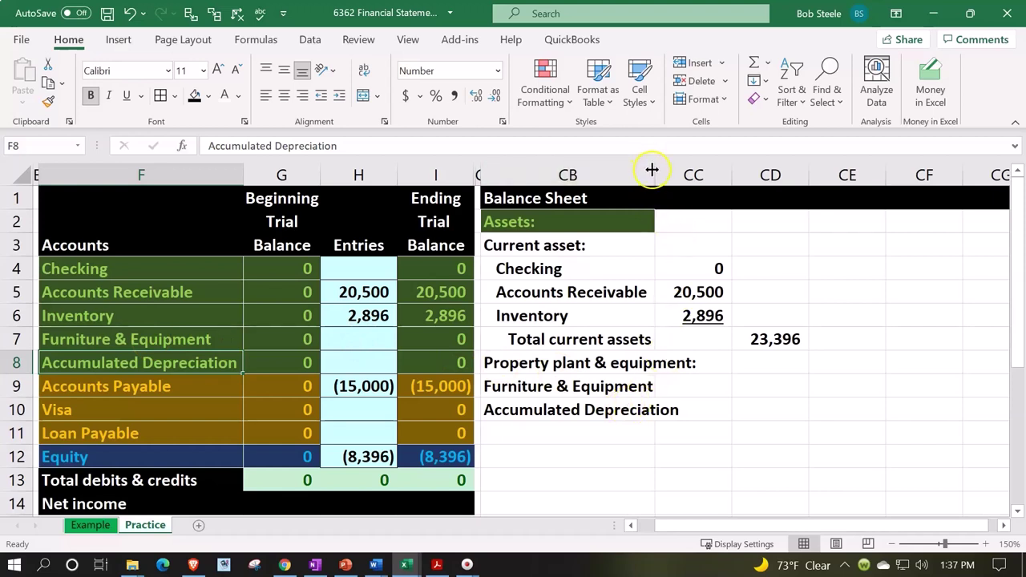
Step: Widen column CB to fit the Accumulated Depreciation label and link the Furniture & Equipment amount in CC9 to ending balance I7
{"action": "left_click_drag", "start_coordinate": [653, 173], "coordinate": [682, 164]}
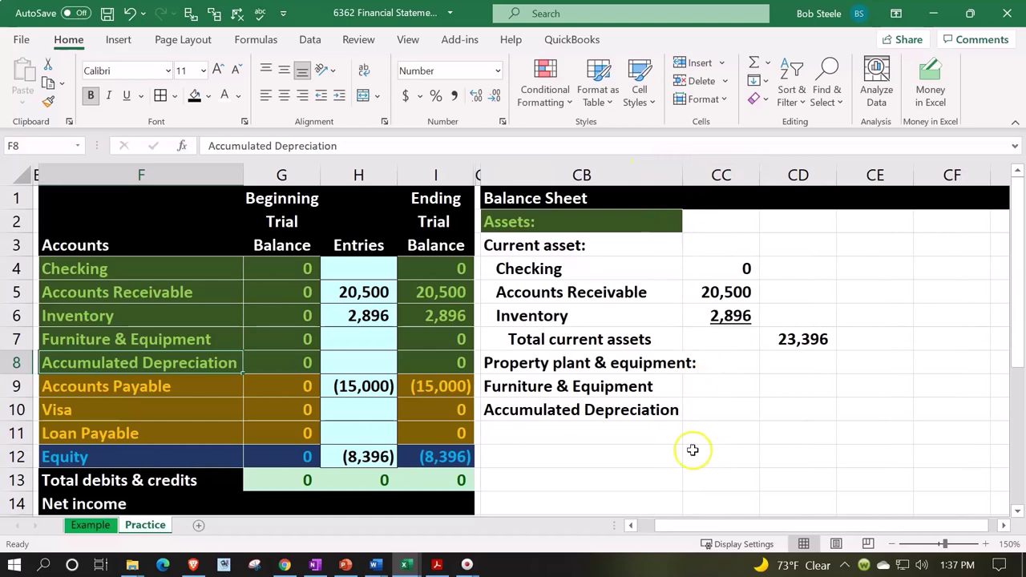
{"action": "left_click", "coordinate": [716, 386]}
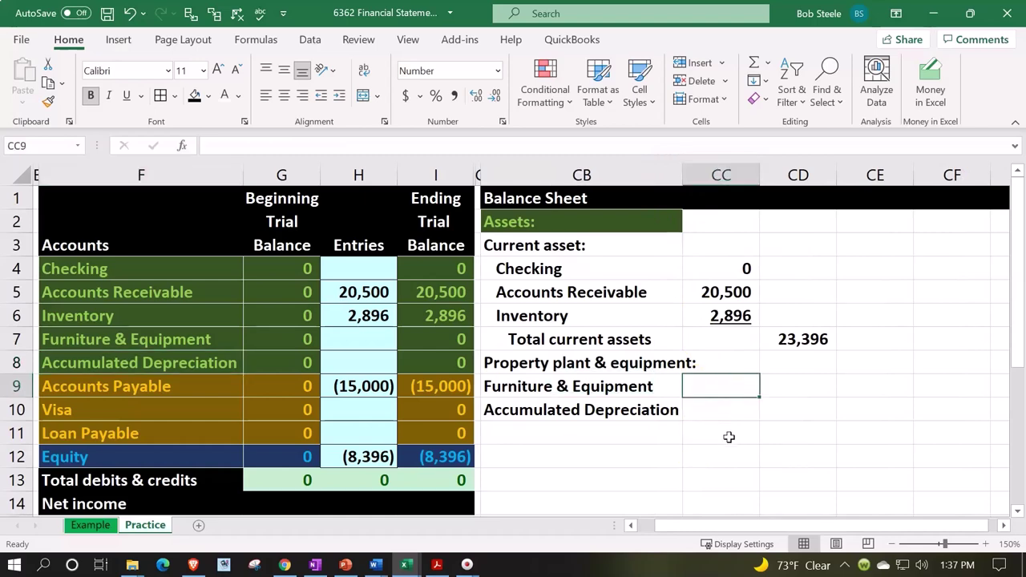
{"action": "type", "text": "="}
{"action": "key", "text": "Left"}
{"action": "key", "text": "Left"}
{"action": "key", "text": "Left"}
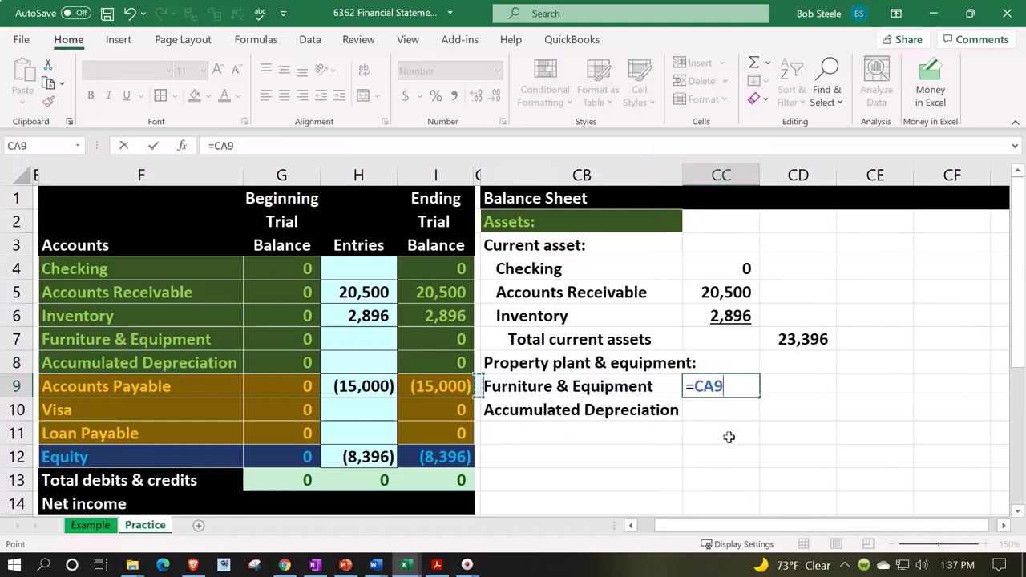
{"action": "key", "text": "Up"}
{"action": "key", "text": "Up"}
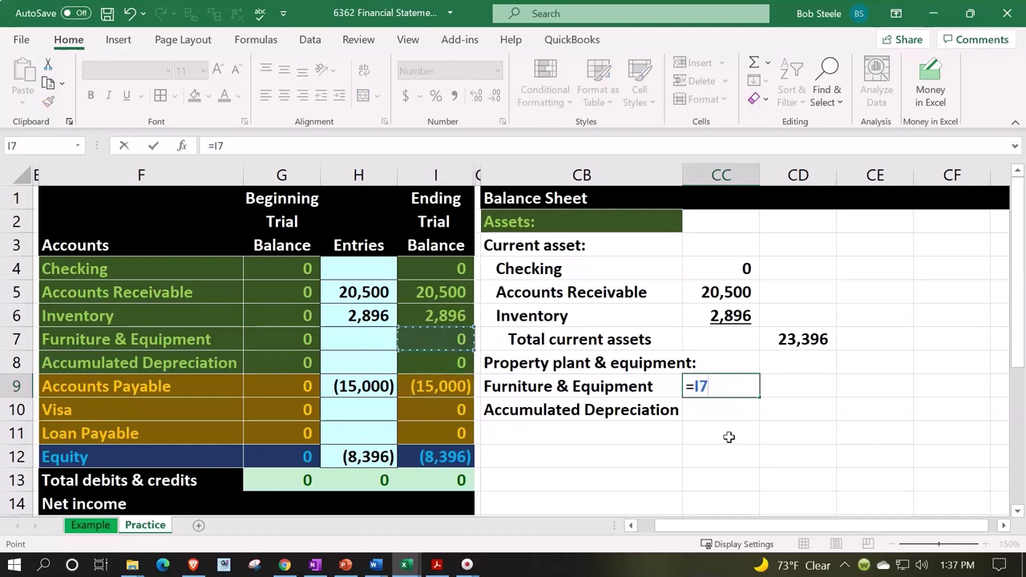
{"action": "key", "text": "Return"}
Step: Link the Accumulated Depreciation amount in CC10 to its ending trial balance in I8
{"action": "type", "text": "="}
{"action": "key", "text": "Left"}
{"action": "key", "text": "Left"}
{"action": "key", "text": "Left"}
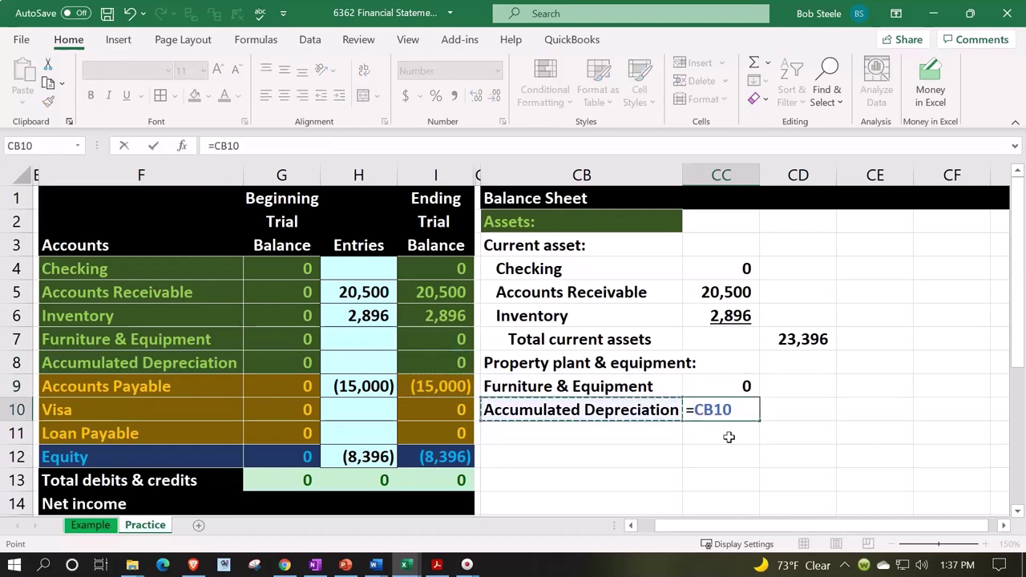
{"action": "key", "text": "Up"}
{"action": "key", "text": "Up"}
{"action": "key", "text": "Return"}
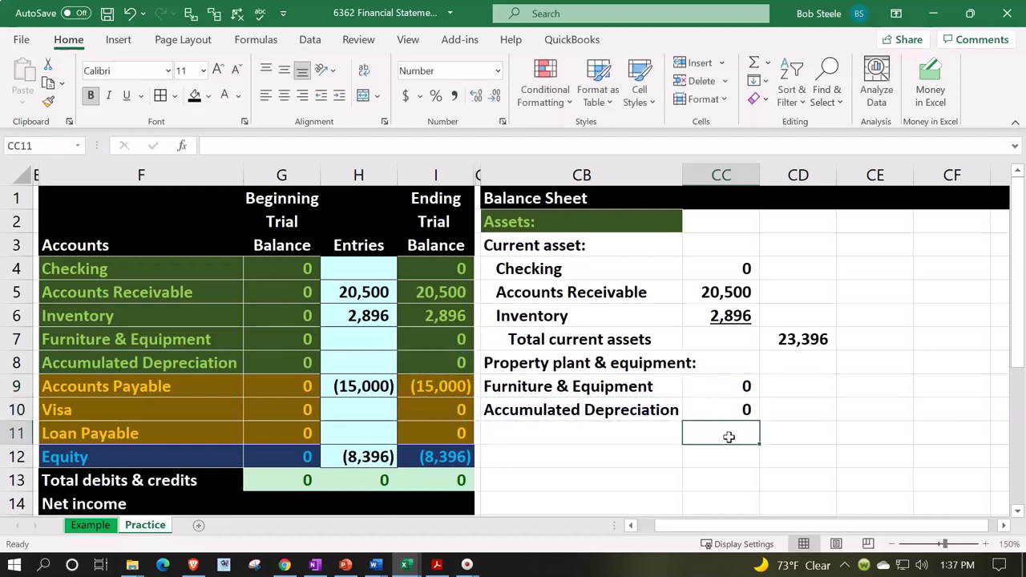
Step: Enter the label "Total property plant & equipment" in cell CB11
{"action": "key", "text": "Left"}
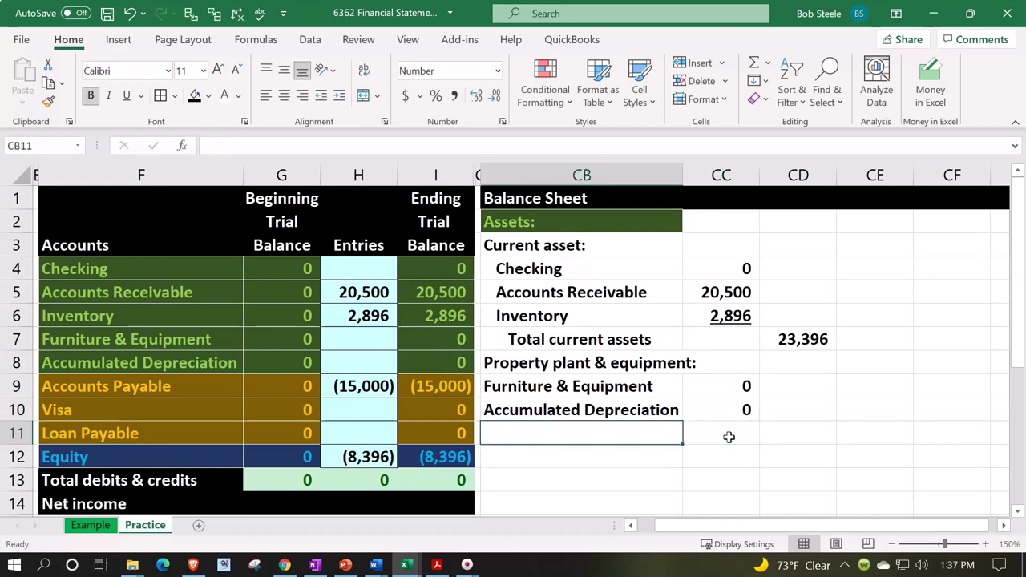
{"action": "type", "text": "Total pr"}
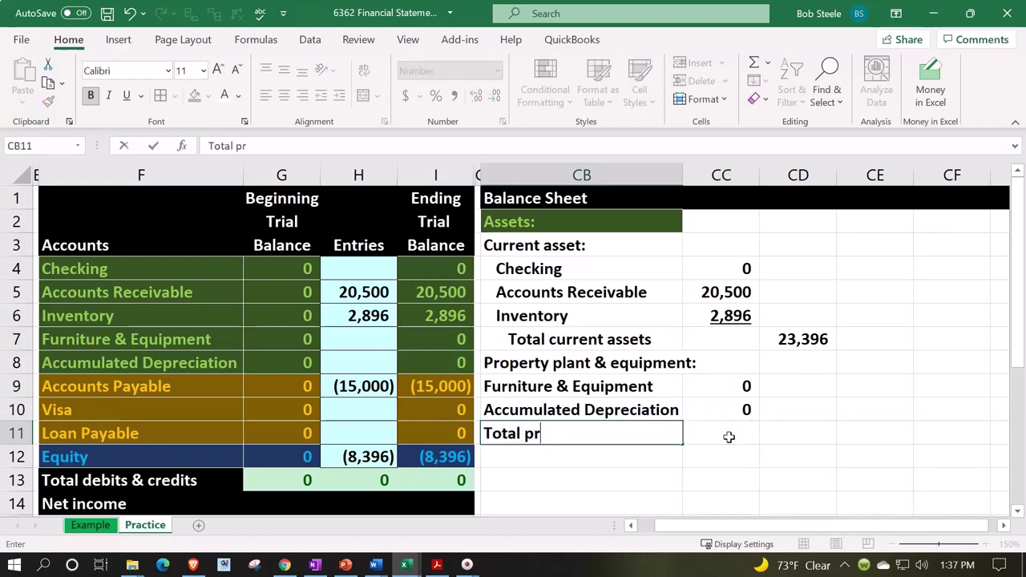
{"action": "type", "text": "operty plant "}
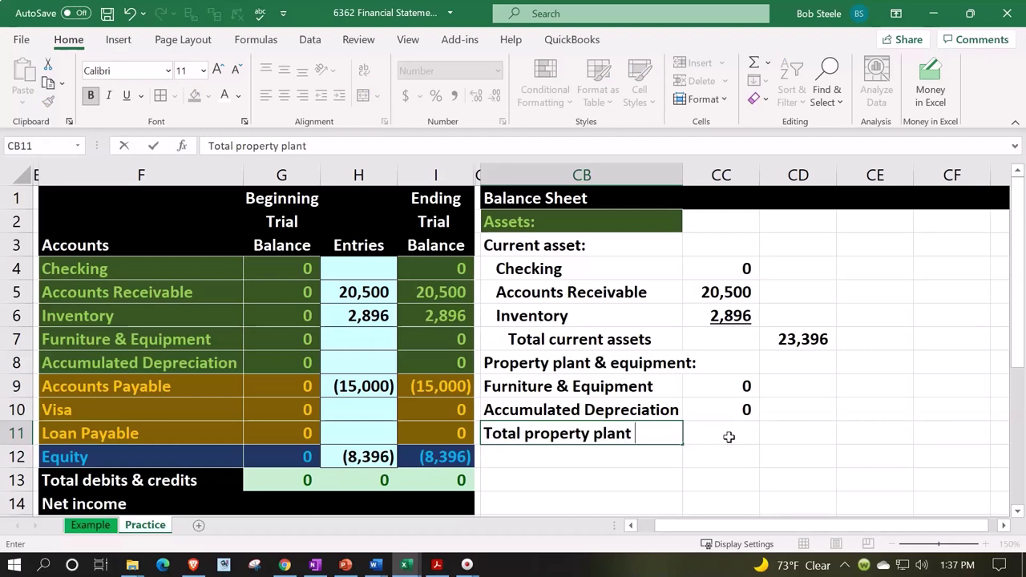
{"action": "type", "text": "& equip"}
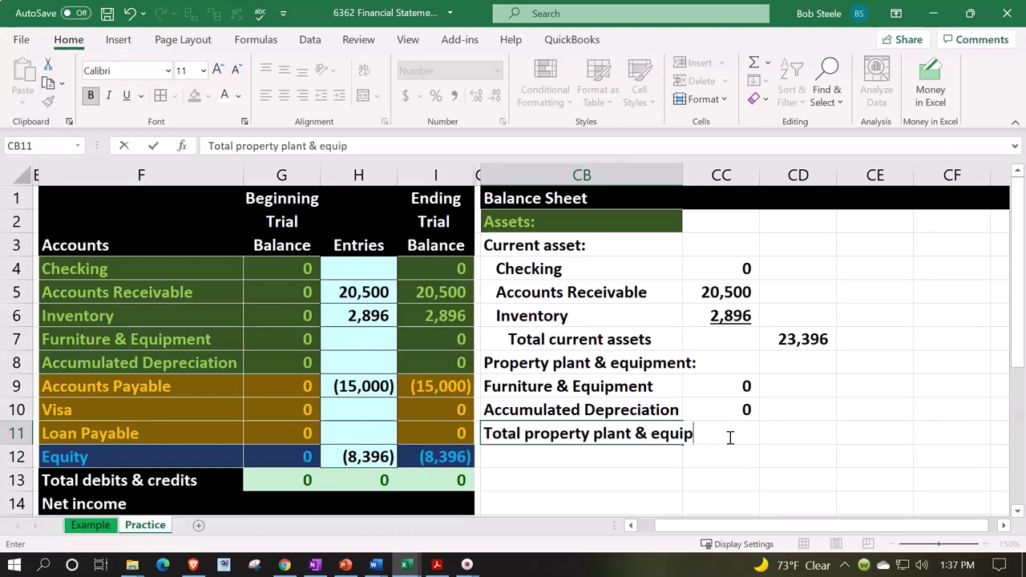
{"action": "type", "text": "ment"}
{"action": "key", "text": "Tab"}
Step: Total CC9:CC10 with a SUM formula in CD11 and underline the Accumulated Depreciation amount in CC10
{"action": "key", "text": "Tab"}
{"action": "type", "text": "=sum("}
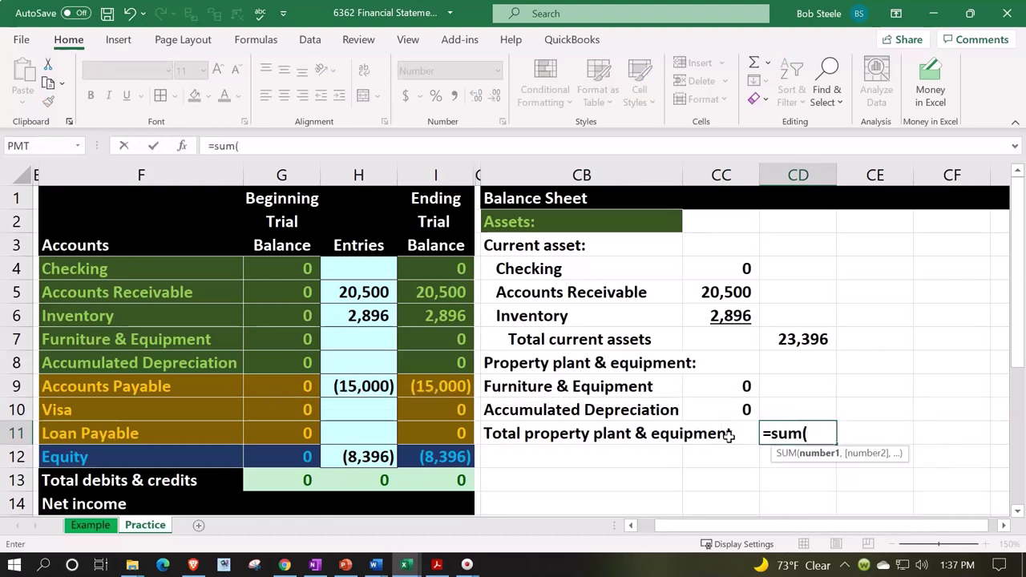
{"action": "key", "text": "Left"}
{"action": "key", "text": "Up"}
{"action": "key", "text": "shift+Up"}
{"action": "key", "text": "Return"}
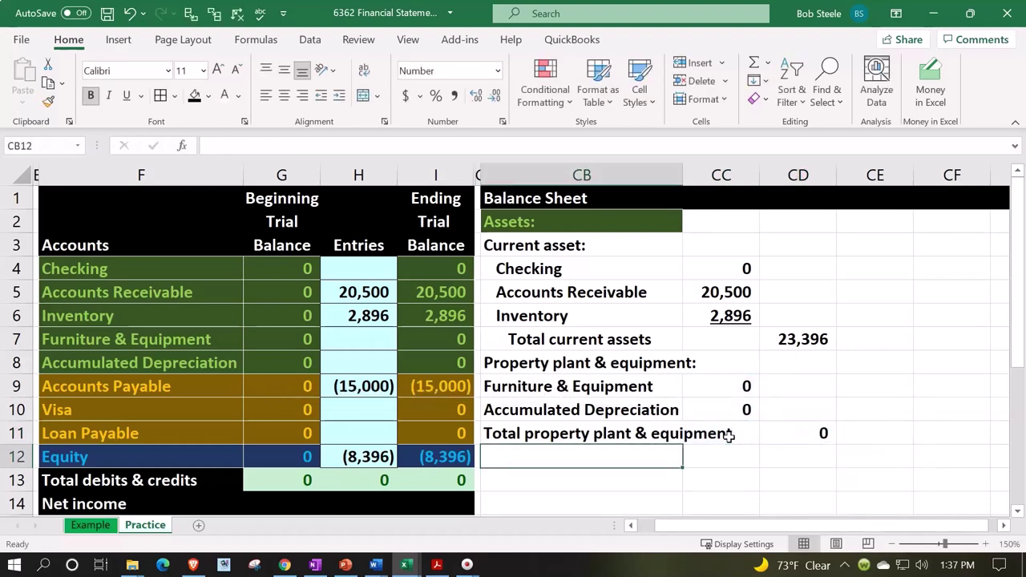
{"action": "left_click", "coordinate": [719, 405]}
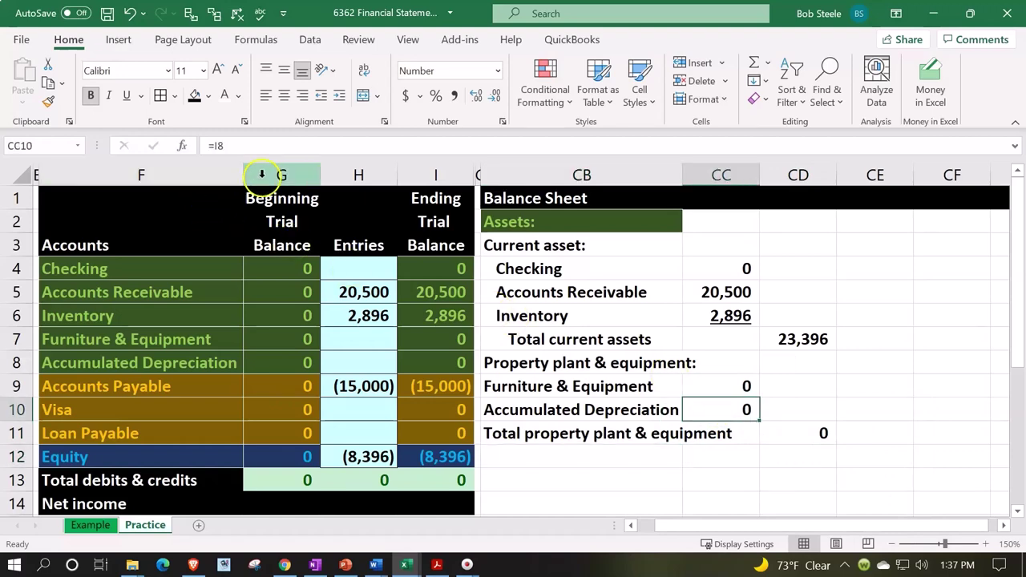
{"action": "left_click", "coordinate": [128, 96]}
Step: Indent the labels in CB9:CB11 one level, and the Total property plant & equipment label one level further
{"action": "left_click", "coordinate": [593, 391]}
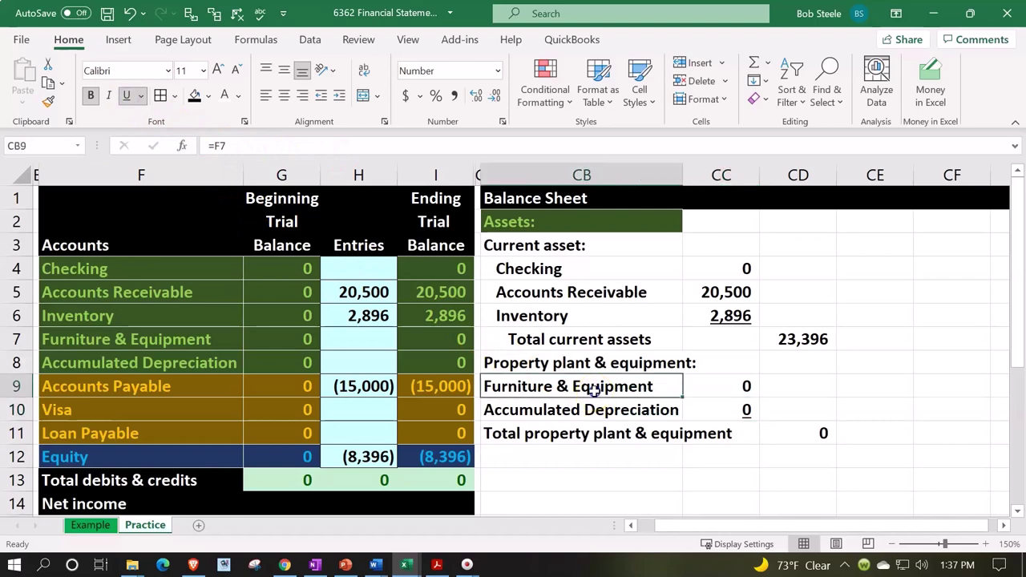
{"action": "left_click_drag", "start_coordinate": [593, 390], "coordinate": [593, 437]}
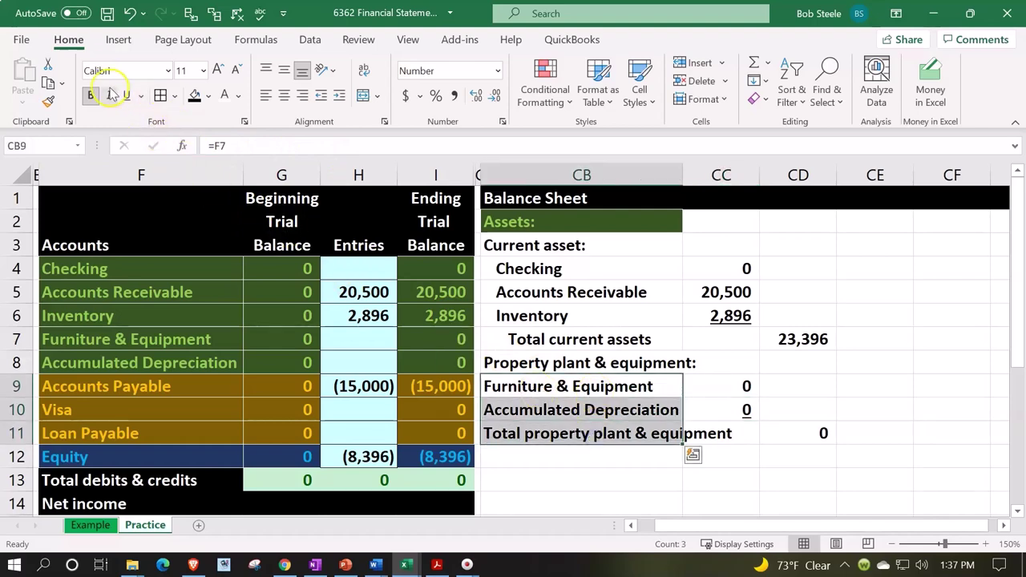
{"action": "left_click", "coordinate": [339, 95]}
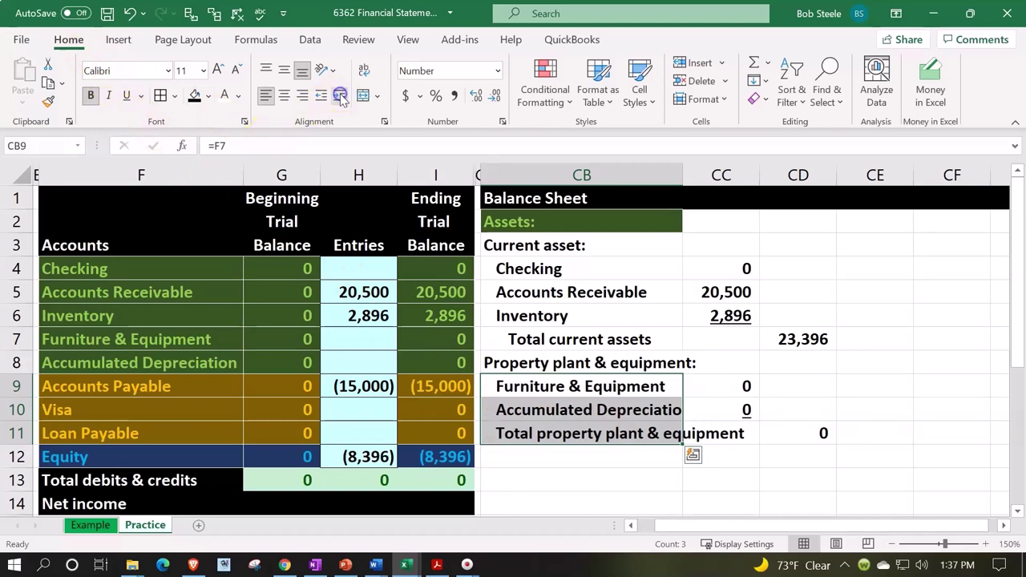
{"action": "left_click", "coordinate": [575, 429]}
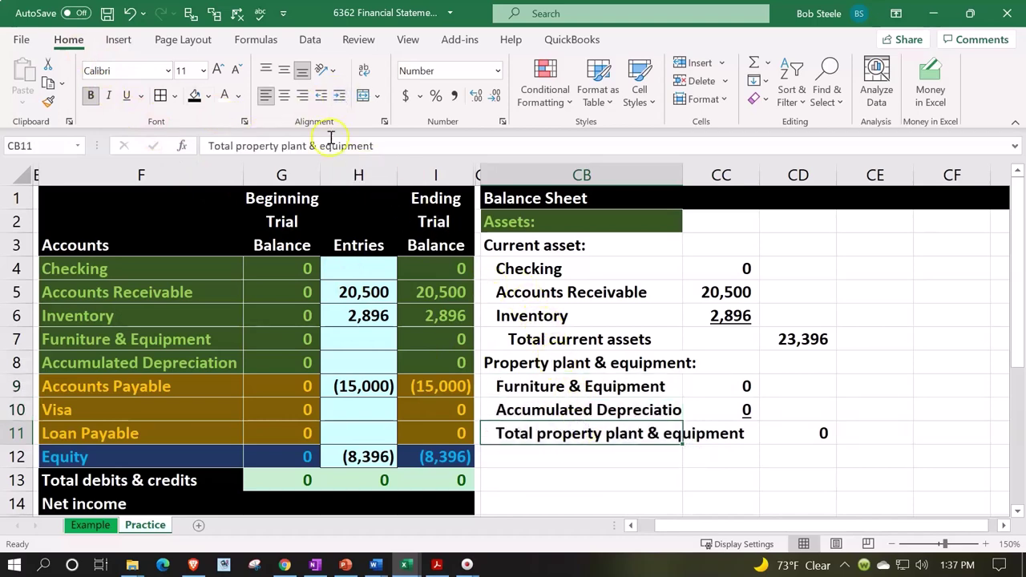
{"action": "left_click", "coordinate": [339, 95]}
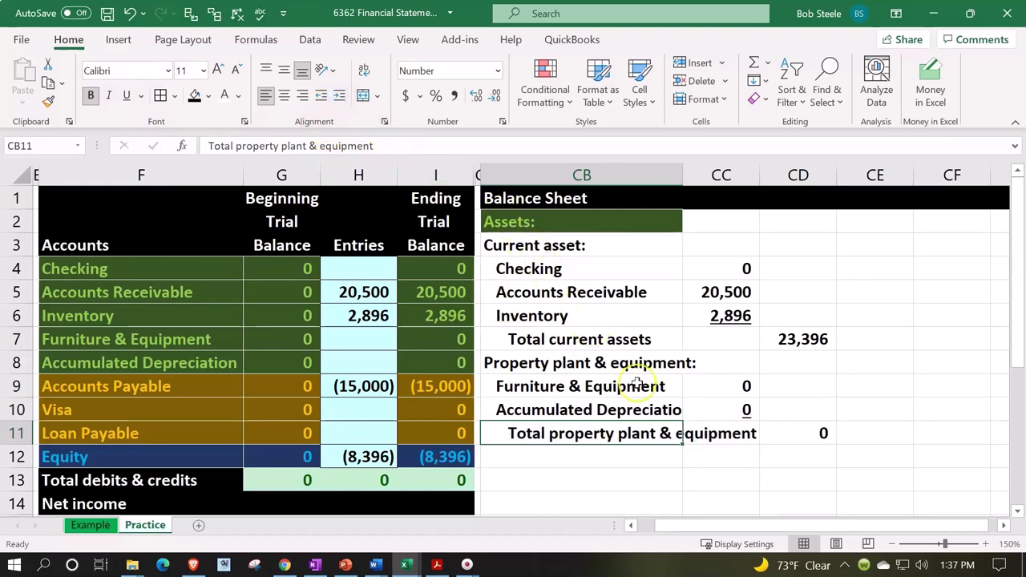
Step: Enter the label "Total assets" in cell CB12
{"action": "left_click", "coordinate": [549, 462]}
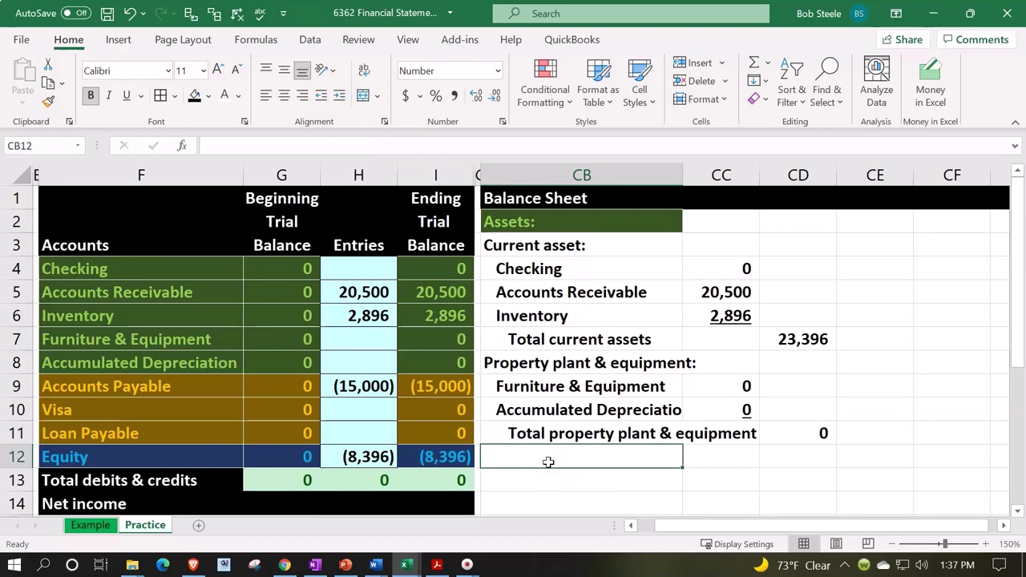
{"action": "type", "text": "Total assets"}
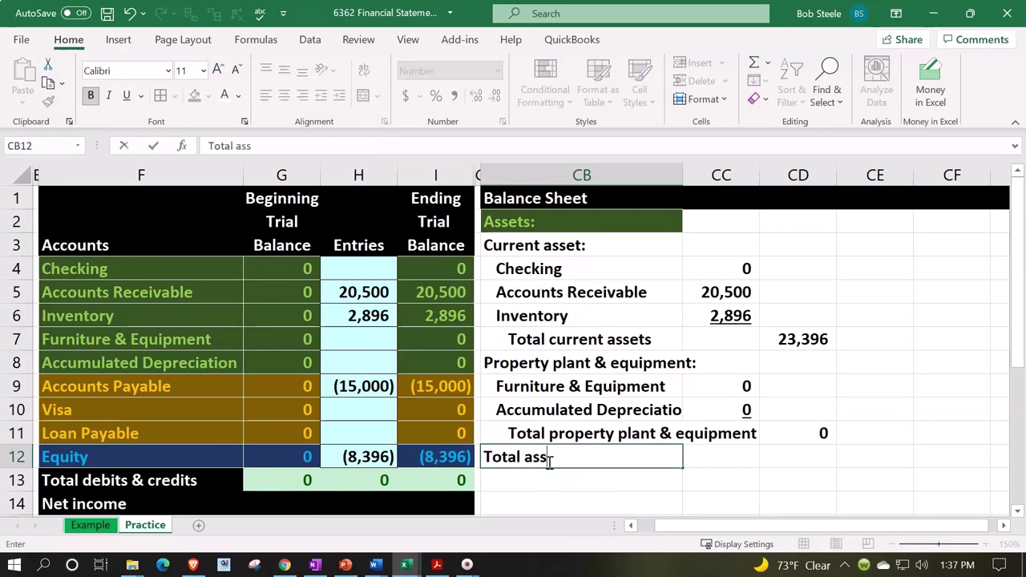
{"action": "key", "text": "Tab"}
Step: Calculate total assets in CD12 with a SUM formula over CD7:CD11
{"action": "key", "text": "Tab"}
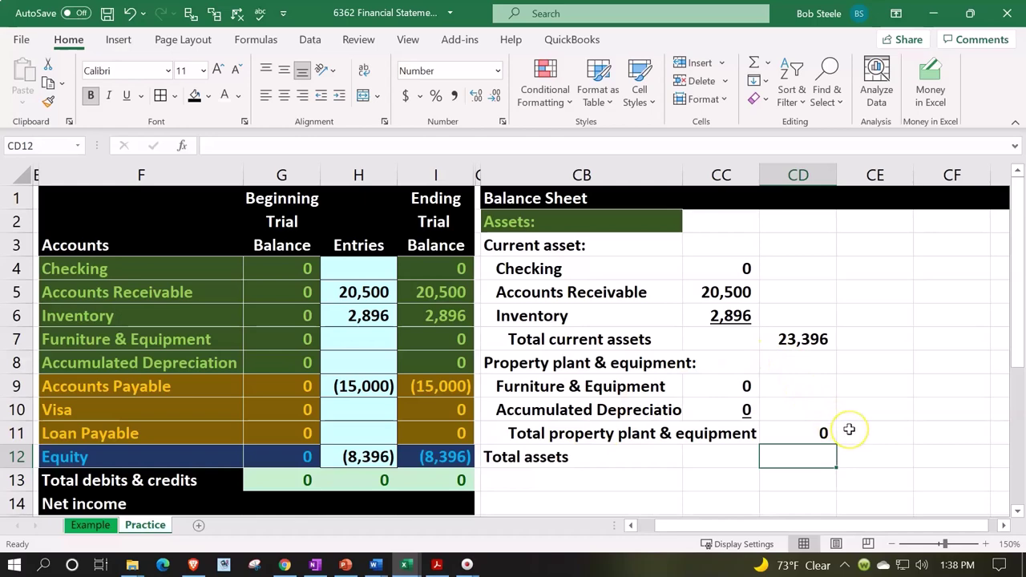
{"action": "type", "text": "=s"}
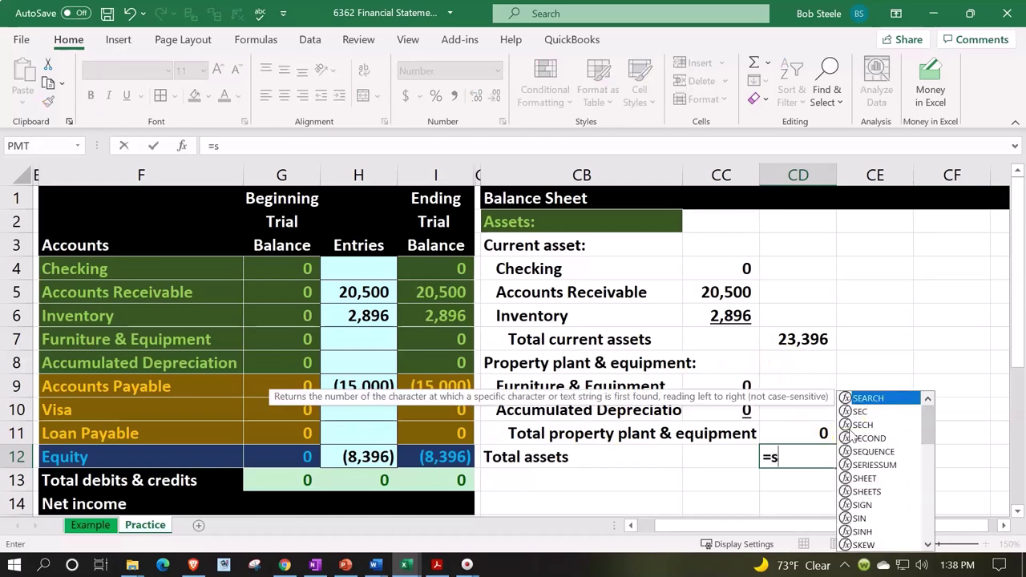
{"action": "type", "text": "um("}
{"action": "key", "text": "Up"}
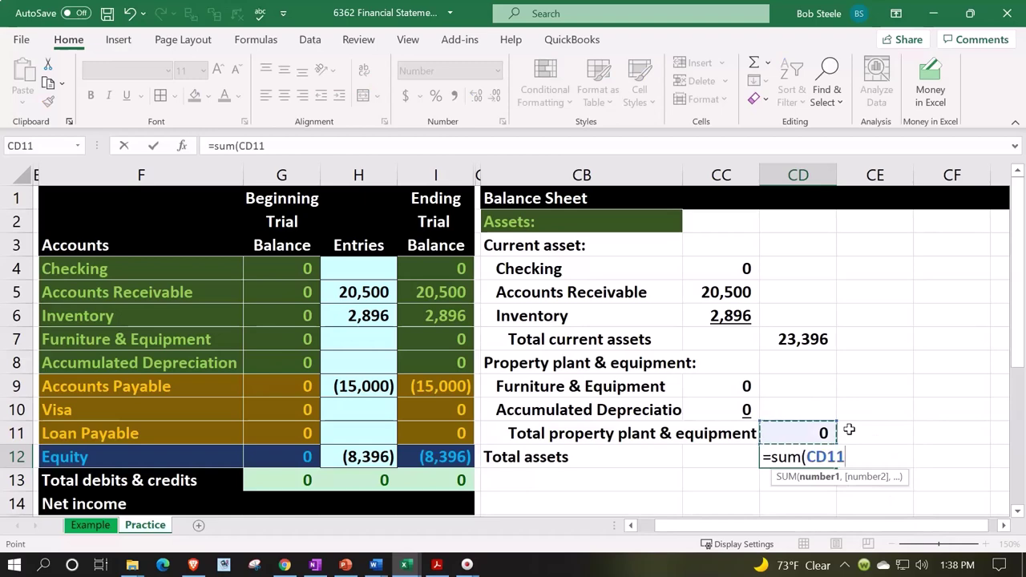
{"action": "key", "text": "shift+Up"}
{"action": "key", "text": "shift+Up"}
{"action": "key", "text": "shift+Up"}
{"action": "key", "text": "shift+Up"}
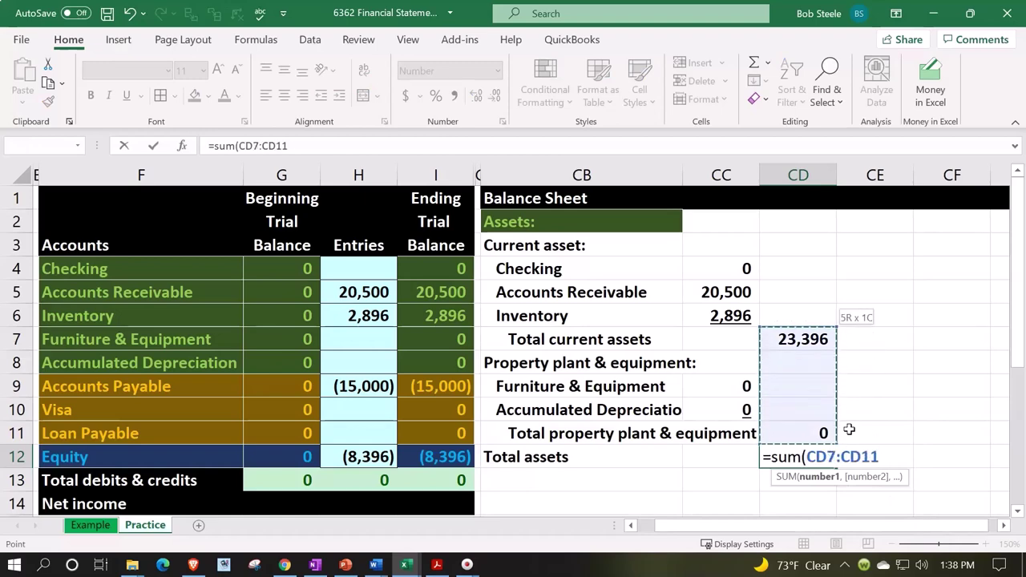
{"action": "key", "text": "Return"}
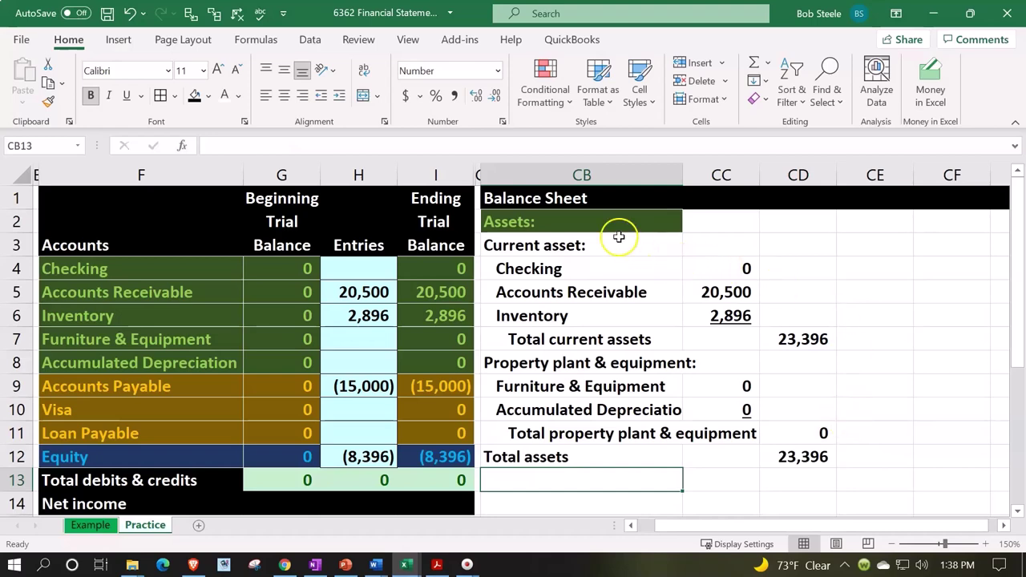
Step: Copy the green Assets header formatting from CB2 onto CC2:CD2 and shrink column CE to a thin spacer
{"action": "left_click", "coordinate": [576, 221]}
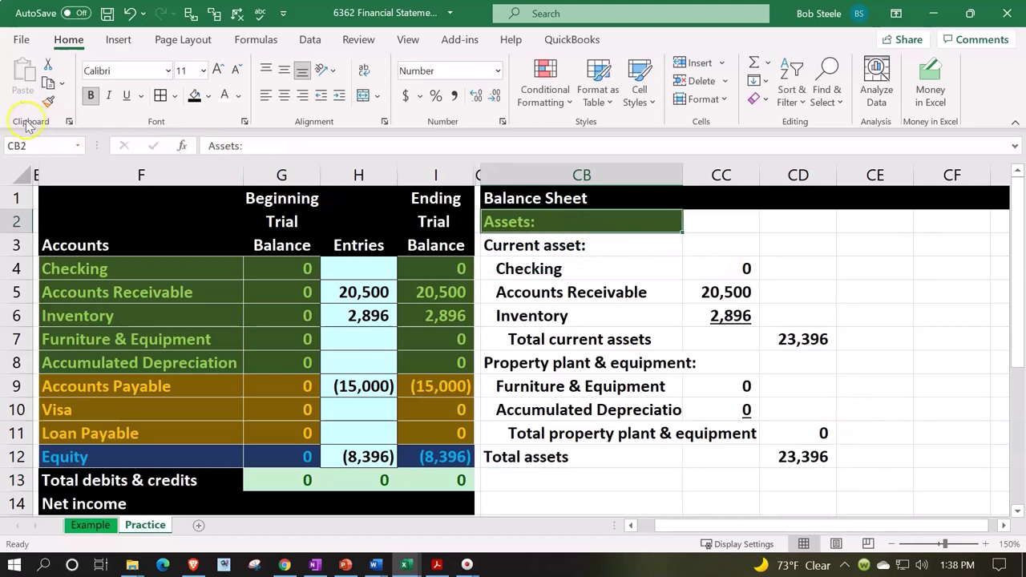
{"action": "left_click", "coordinate": [45, 102]}
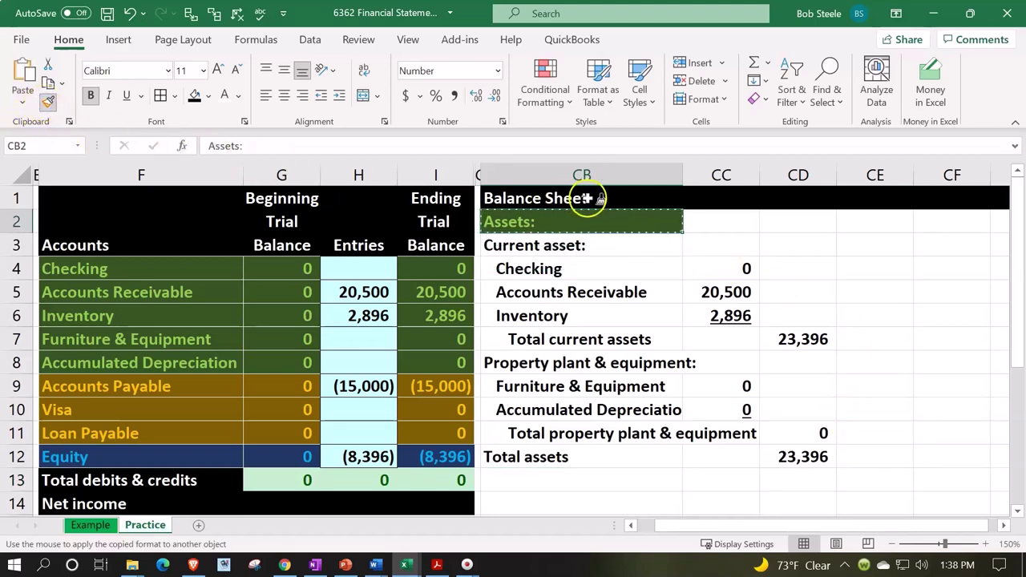
{"action": "left_click", "coordinate": [721, 223]}
{"action": "mouse_move", "coordinate": [721, 223]}
{"action": "left_mouse_down"}
{"action": "mouse_move", "coordinate": [786, 213]}
{"action": "mouse_move", "coordinate": [794, 223]}
{"action": "left_mouse_up"}
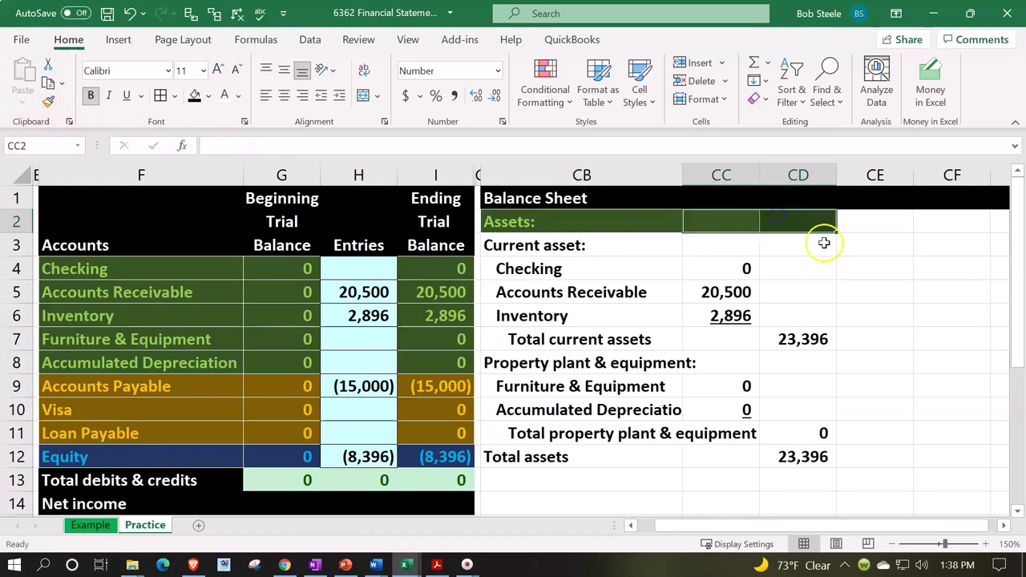
{"action": "left_click", "coordinate": [875, 227]}
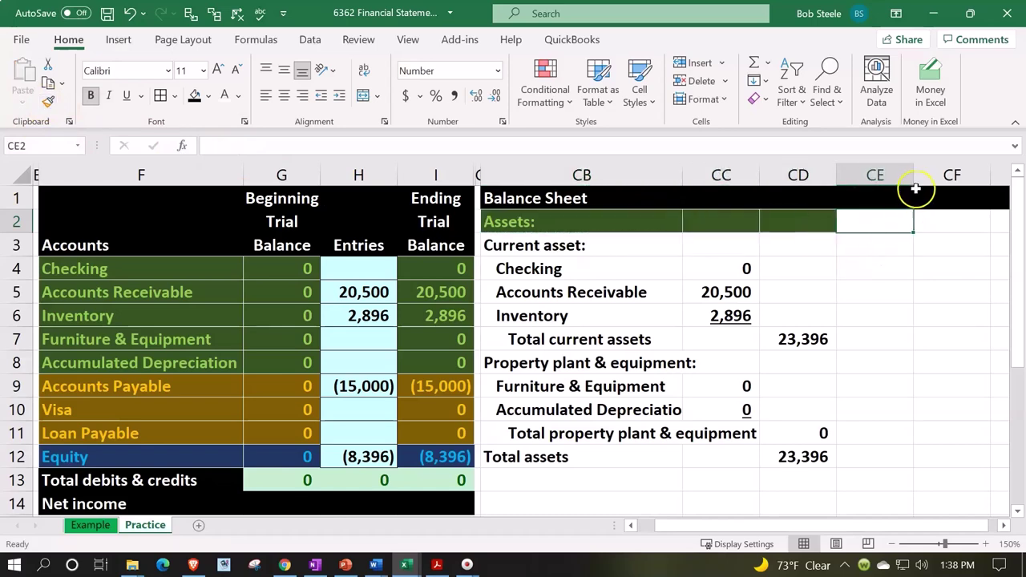
{"action": "left_click_drag", "start_coordinate": [915, 175], "coordinate": [843, 197]}
Step: Enter the heading "Liabilities" in cell CF2
{"action": "left_click", "coordinate": [873, 220]}
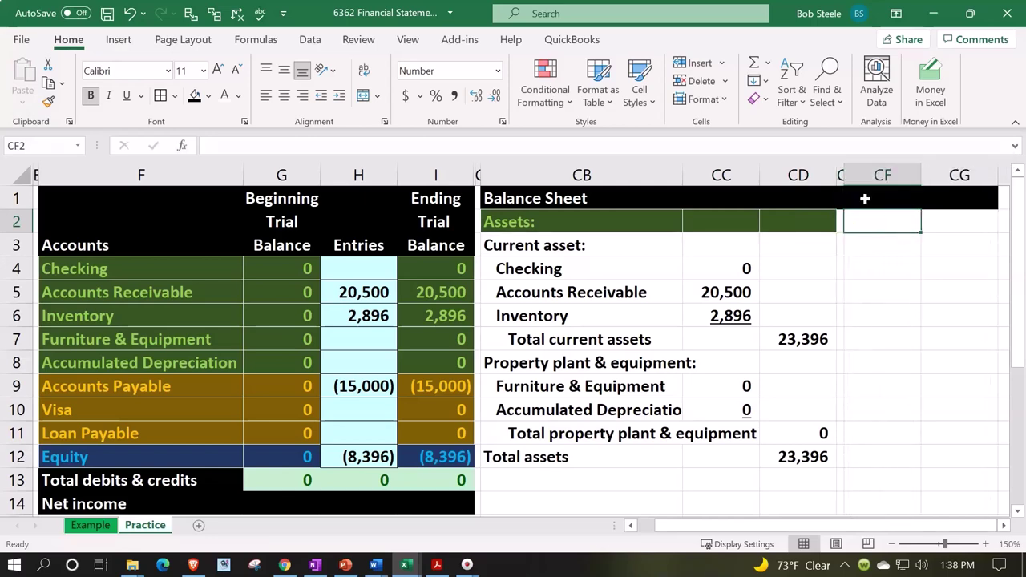
{"action": "key", "text": "Right"}
{"action": "key", "text": "Right"}
{"action": "key", "text": "Left"}
{"action": "key", "text": "Left"}
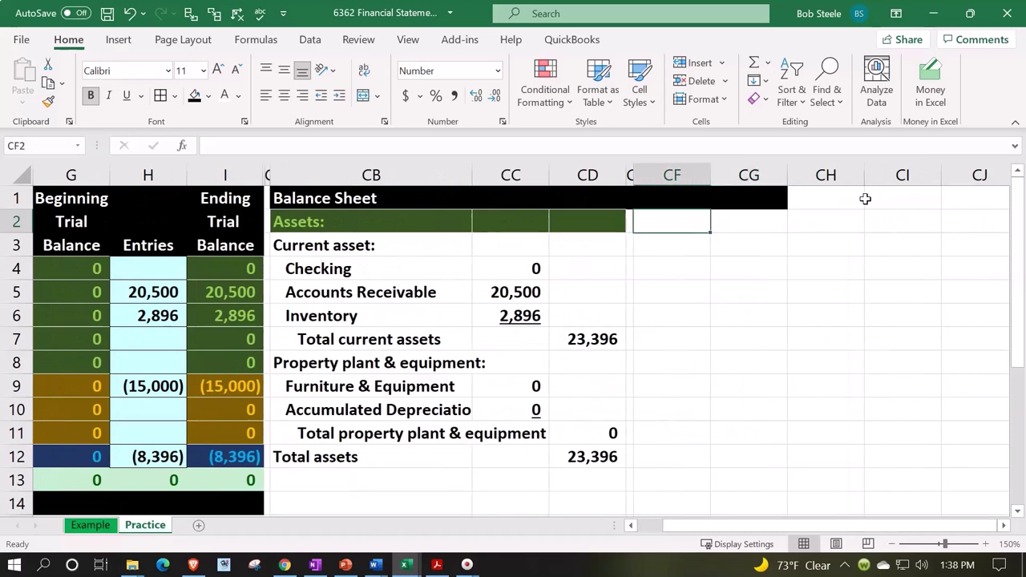
{"action": "type", "text": "Lia"}
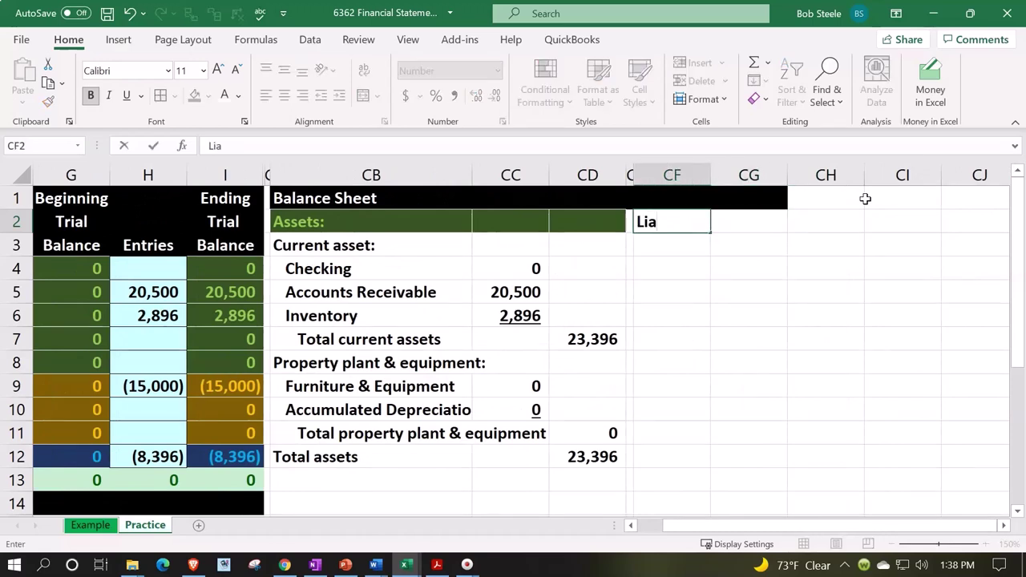
{"action": "key", "text": "BackSpace"}
{"action": "type", "text": "e"}
{"action": "key", "text": "BackSpace"}
{"action": "key", "text": "BackSpace"}
{"action": "key", "text": "BackSpace"}
{"action": "type", "text": "abilitie"}
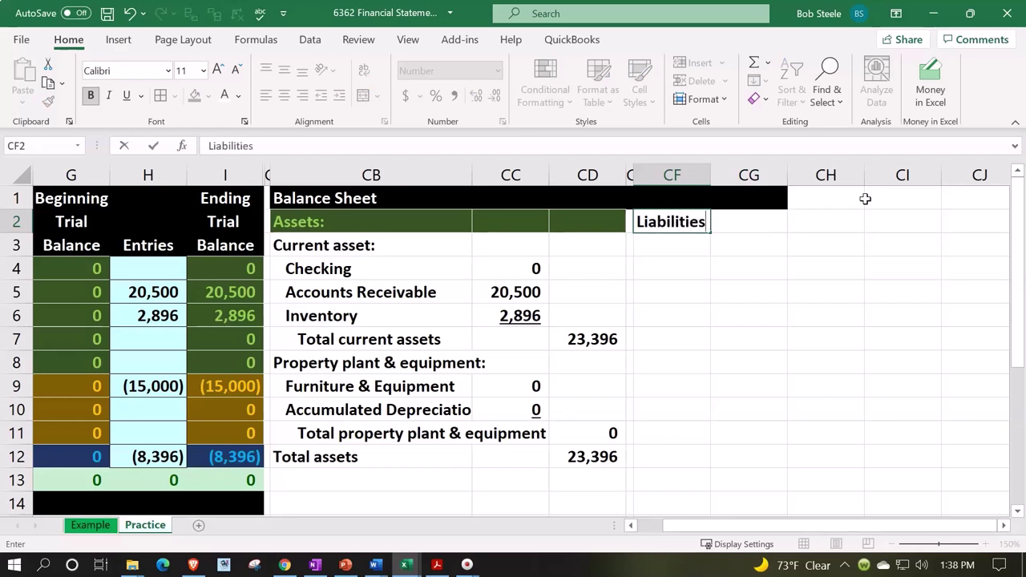
{"action": "type", "text": "s"}
{"action": "key", "text": "Return"}
Step: Remove the colon from the heading in CB2 so that it reads "Assets"
{"action": "left_click", "coordinate": [362, 217]}
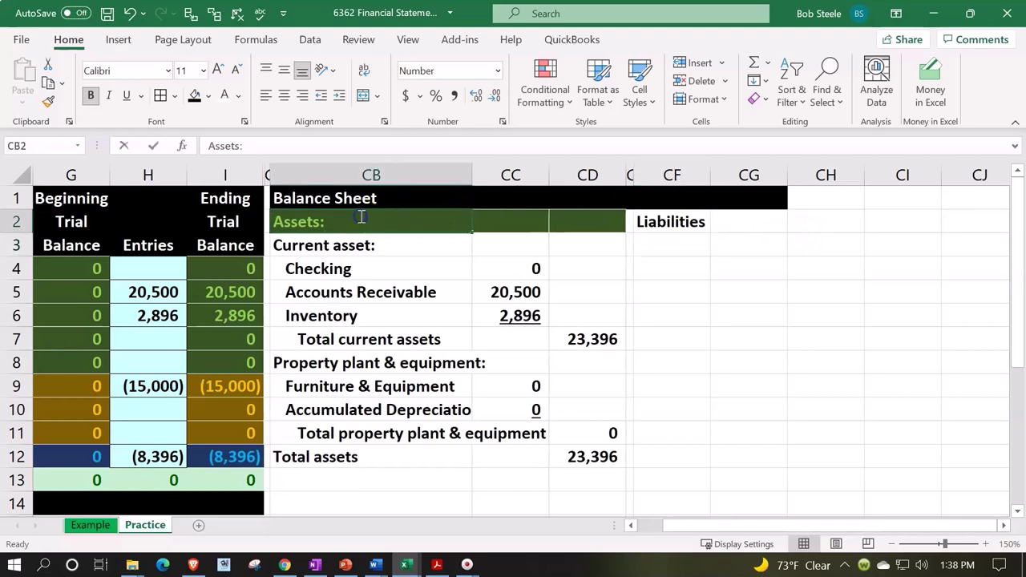
{"action": "double_click", "coordinate": [362, 218]}
{"action": "key", "text": "Return"}
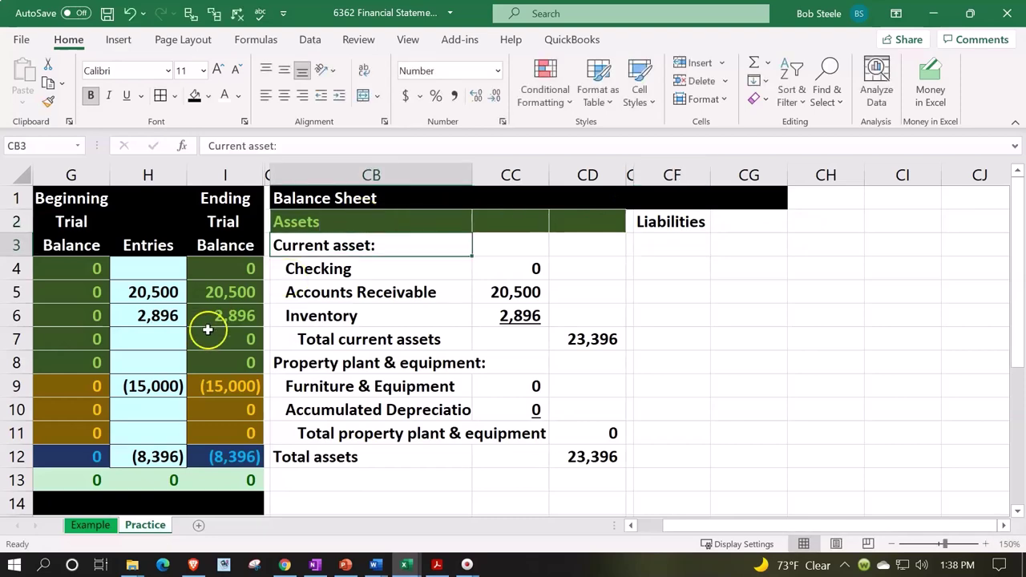
Step: Copy the formatting of the Accounts Payable cell F9 onto the Liabilities header cells CF2:CG2
{"action": "left_click", "coordinate": [180, 368]}
{"action": "key", "text": "Left"}
{"action": "key", "text": "Left"}
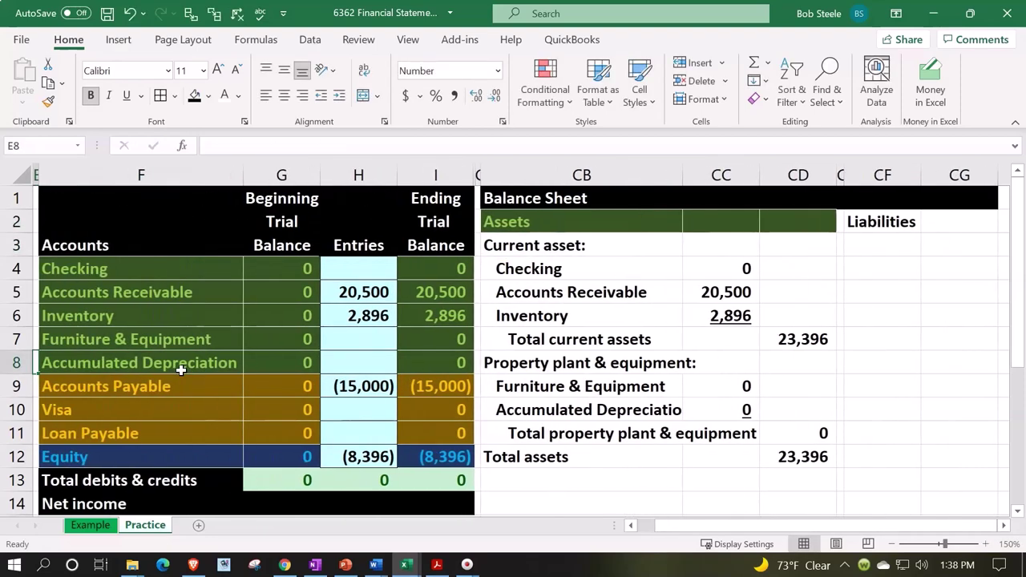
{"action": "left_click", "coordinate": [164, 389]}
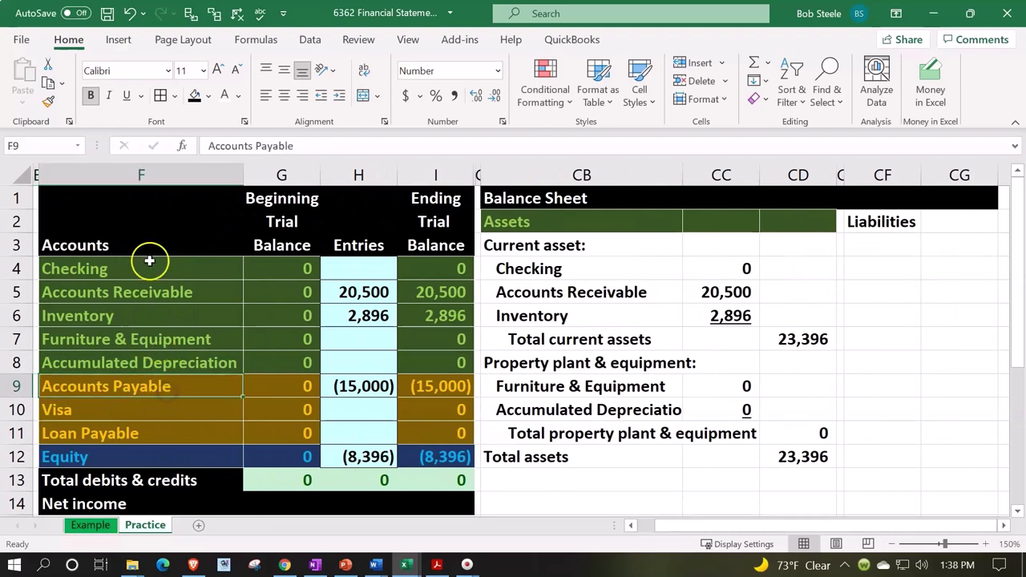
{"action": "left_click", "coordinate": [48, 102]}
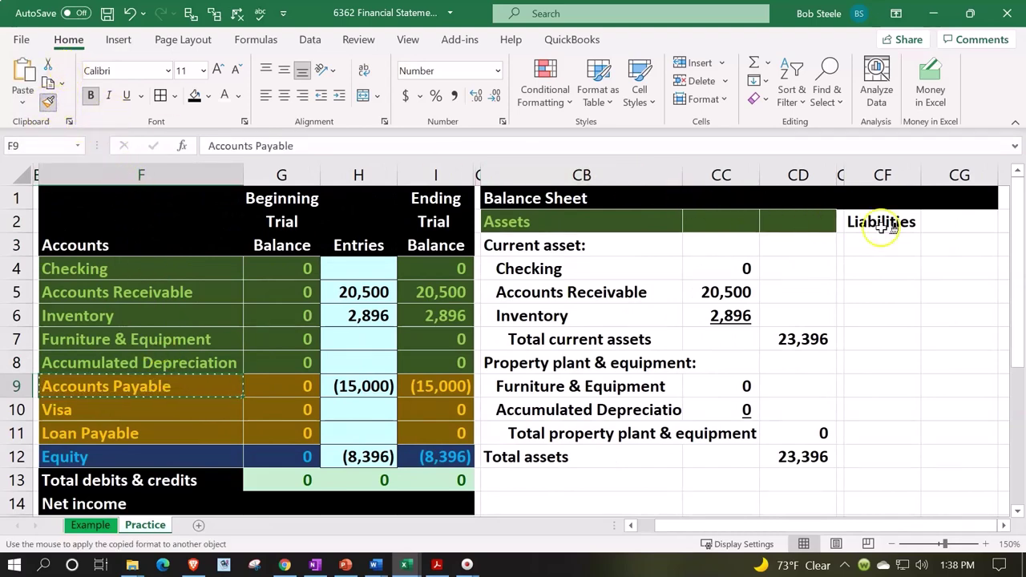
{"action": "left_click_drag", "start_coordinate": [890, 222], "coordinate": [940, 222]}
Step: Enter the label "Currentl liabilities:" in cell CF3
{"action": "left_click", "coordinate": [895, 251]}
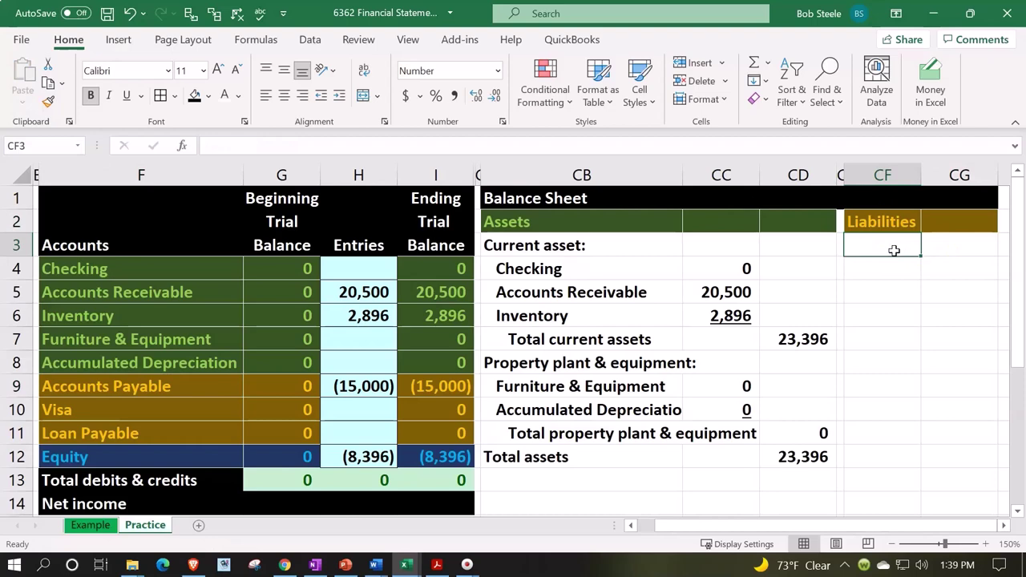
{"action": "type", "text": "Currentl"}
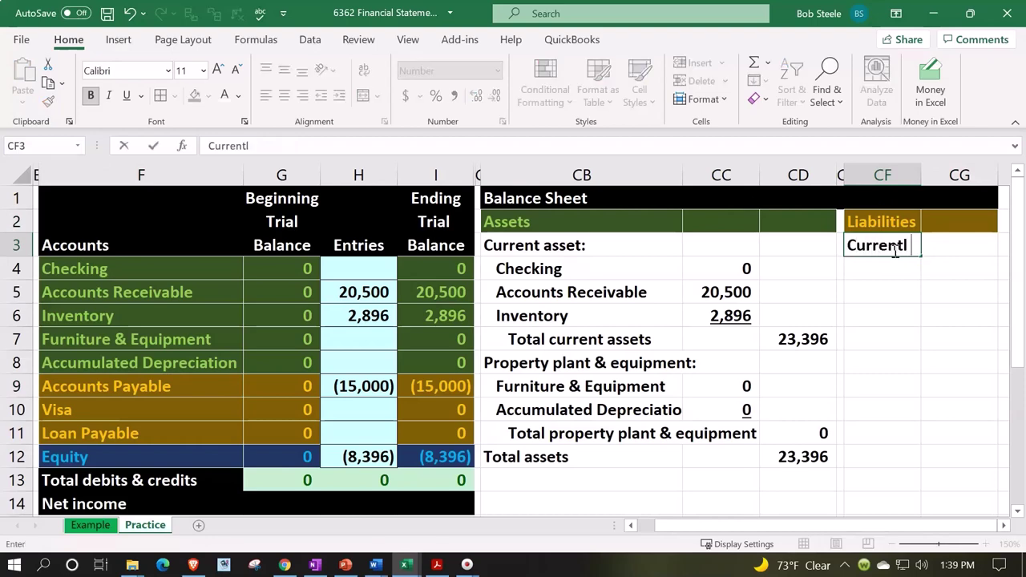
{"action": "type", "text": " liabilities:"}
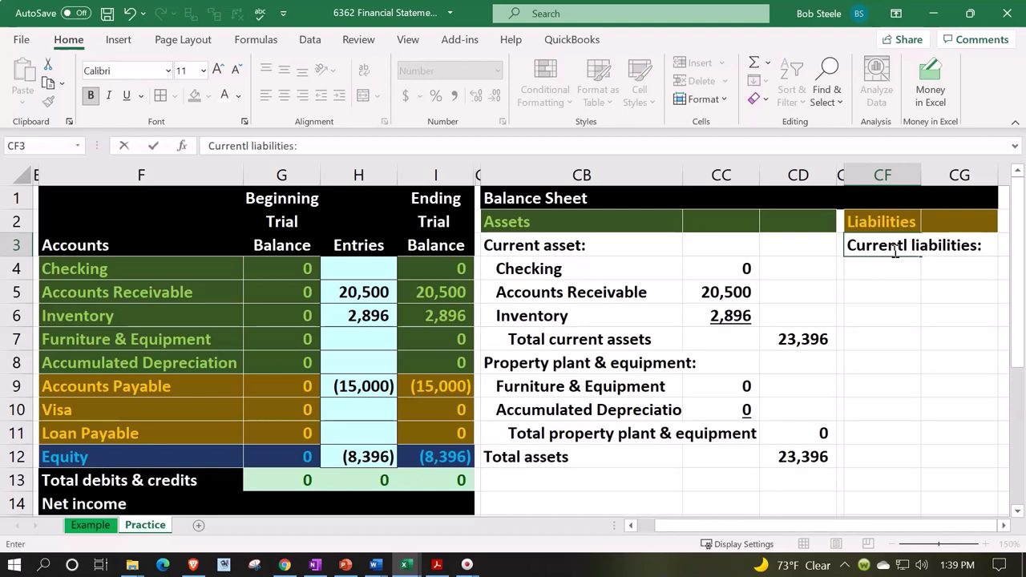
{"action": "key", "text": "Return"}
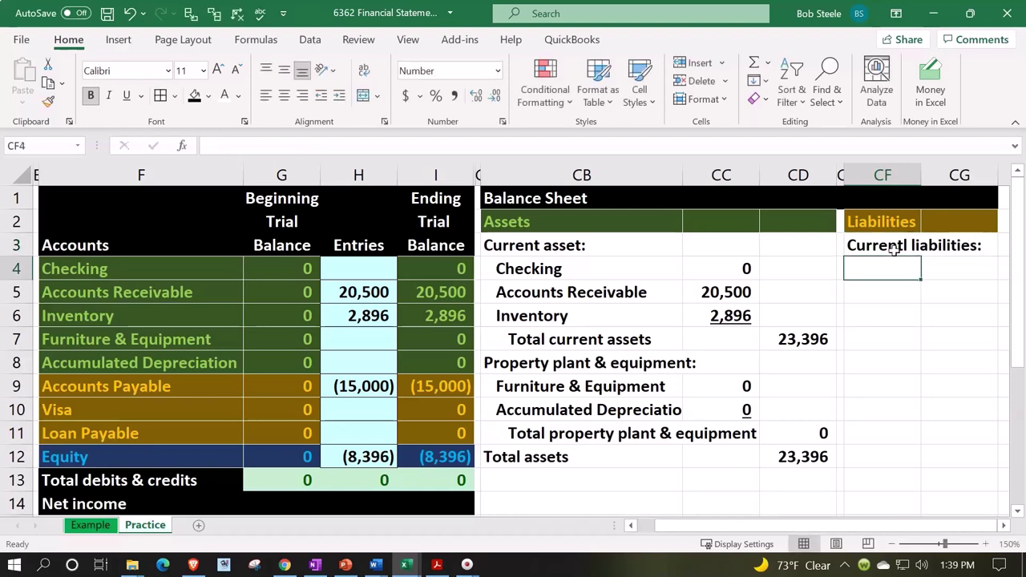
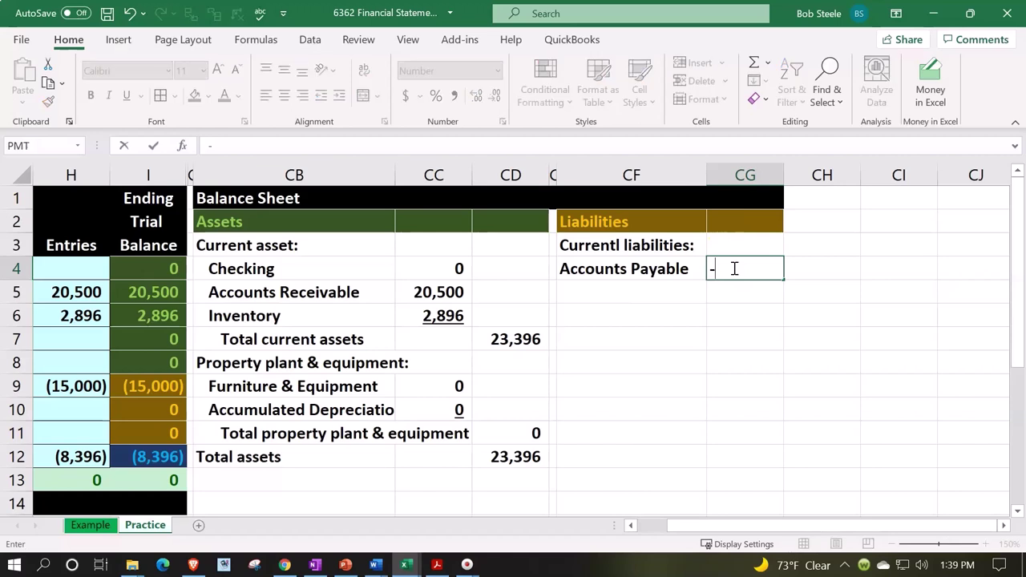
Step: Link the Accounts Payable amount in CG4 to the sign-reversed ending trial balance with the formula -I9
{"action": "key", "text": "Left"}
{"action": "key", "text": "Left"}
{"action": "key", "text": "Left"}
{"action": "key", "text": "Left"}
{"action": "key", "text": "Left"}
{"action": "key", "text": "Left"}
{"action": "key", "text": "Left"}
{"action": "key", "text": "Left"}
{"action": "key", "text": "Left"}
{"action": "key", "text": "Left"}
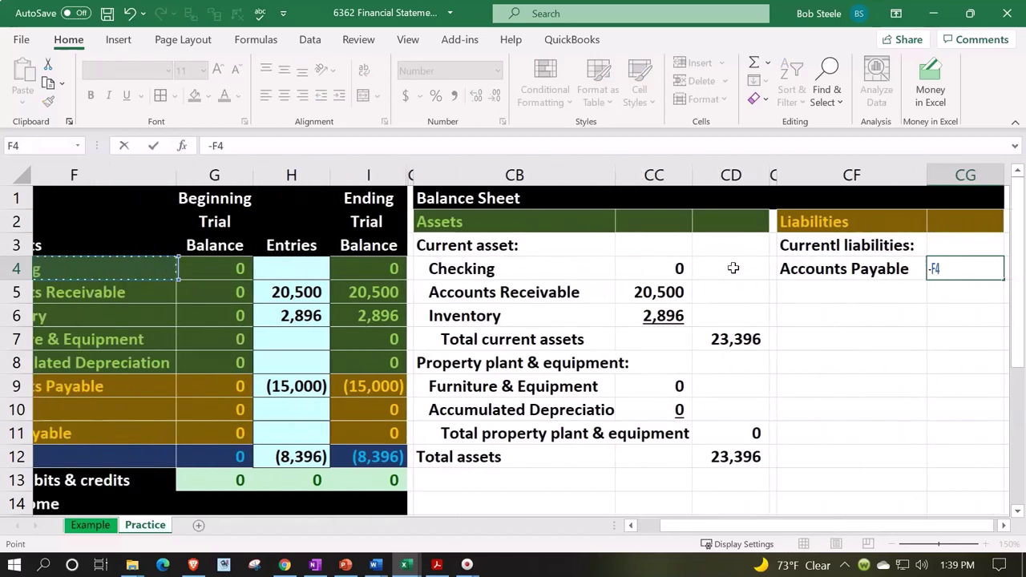
{"action": "key", "text": "Down"}
{"action": "key", "text": "Down"}
{"action": "key", "text": "Down"}
{"action": "key", "text": "Down"}
{"action": "key", "text": "Down"}
{"action": "key", "text": "Right"}
{"action": "key", "text": "Right"}
{"action": "key", "text": "Right"}
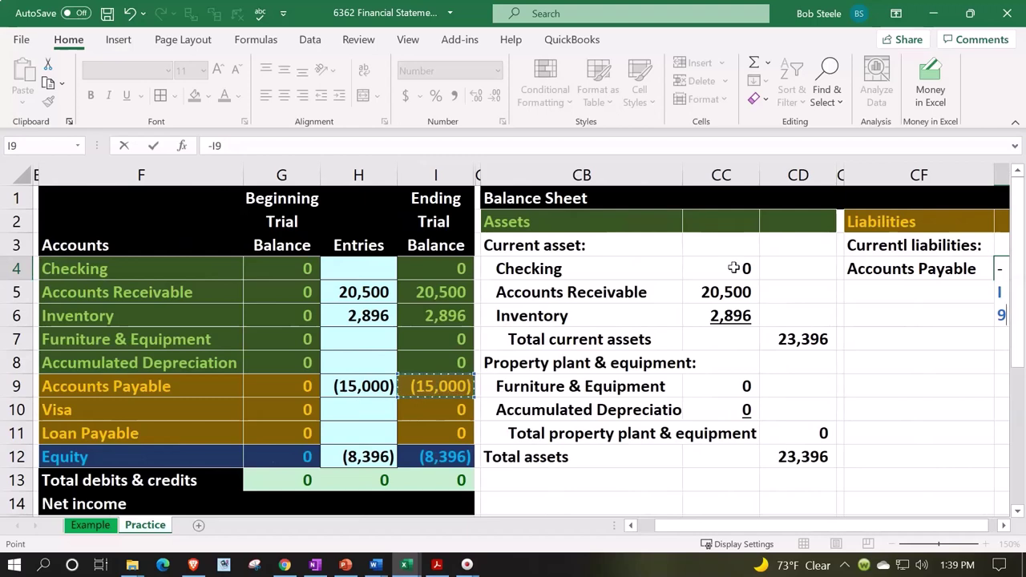
{"action": "key", "text": "Return"}
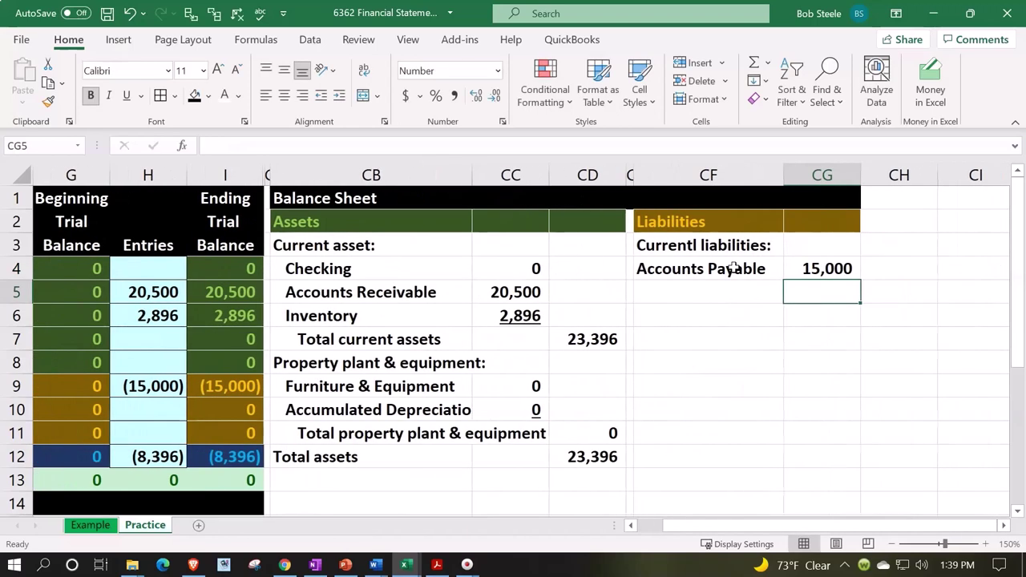
Step: Link the label in CF5 to the Visa account name in F10
{"action": "key", "text": "Left"}
{"action": "type", "text": "="}
{"action": "key", "text": "Left"}
{"action": "key", "text": "Left"}
{"action": "key", "text": "Left"}
{"action": "key", "text": "Left"}
{"action": "key", "text": "Left"}
{"action": "key", "text": "Left"}
{"action": "key", "text": "Left"}
{"action": "key", "text": "Left"}
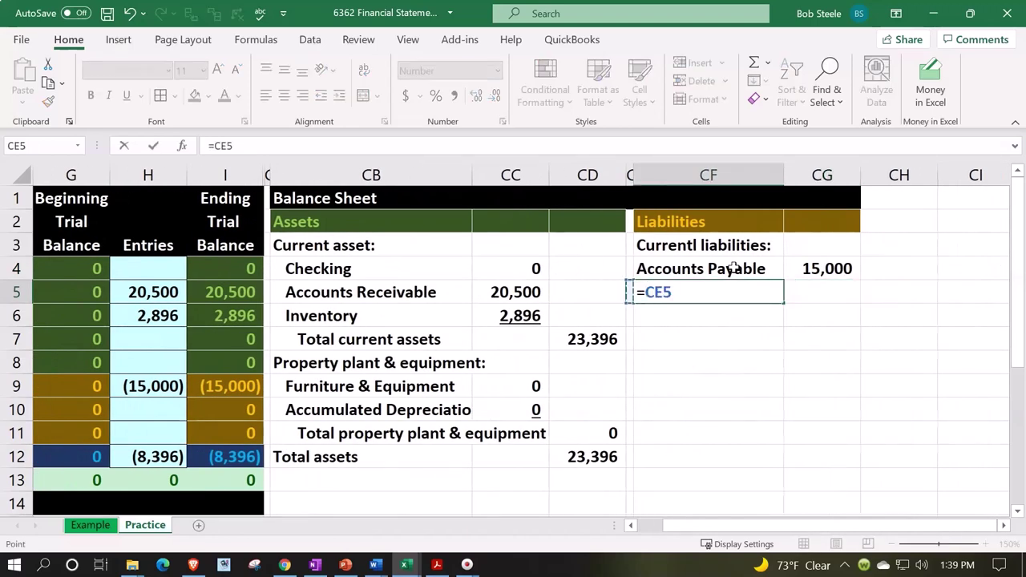
{"action": "key", "text": "Left"}
{"action": "key", "text": "Down"}
{"action": "key", "text": "Down"}
{"action": "key", "text": "Down"}
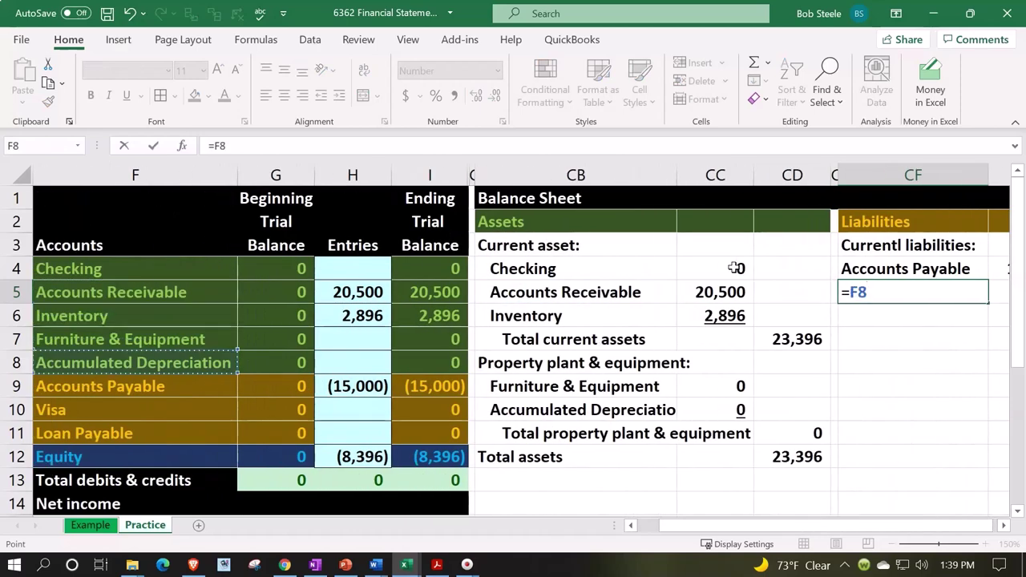
{"action": "key", "text": "Down"}
{"action": "key", "text": "Down"}
{"action": "key", "text": "Return"}
Step: Link the Visa amount in CG5 to its sign-reversed ending trial balance with the formula -I10
{"action": "key", "text": "Right"}
{"action": "key", "text": "Right"}
{"action": "key", "text": "Up"}
{"action": "key", "text": "Left"}
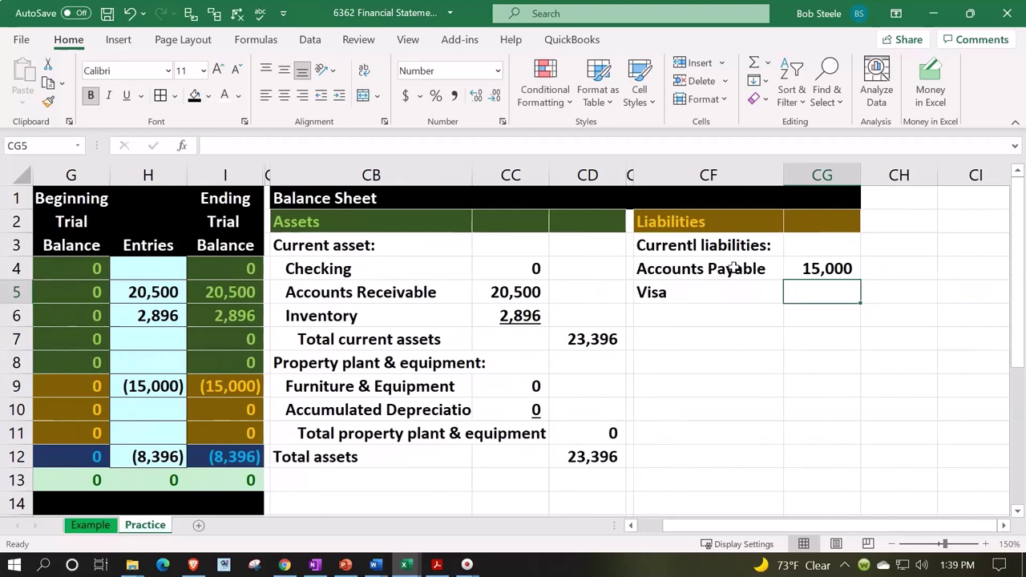
{"action": "type", "text": "-"}
{"action": "key", "text": "Left"}
{"action": "key", "text": "Left"}
{"action": "key", "text": "Left"}
{"action": "key", "text": "Left"}
{"action": "key", "text": "Left"}
{"action": "key", "text": "Left"}
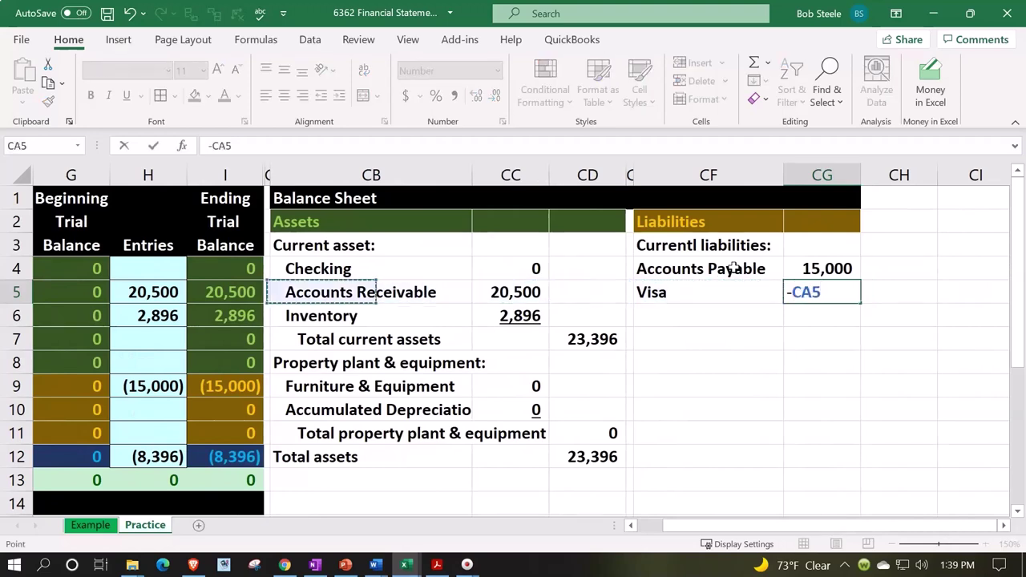
{"action": "key", "text": "Left"}
{"action": "key", "text": "Down"}
{"action": "key", "text": "Down"}
{"action": "key", "text": "Down"}
{"action": "key", "text": "Down"}
{"action": "key", "text": "Down"}
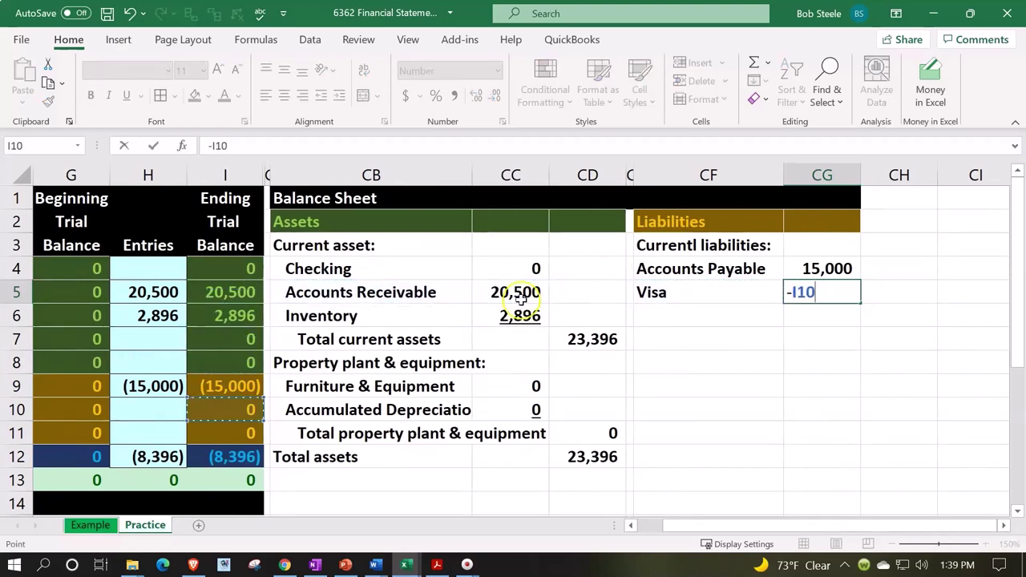
{"action": "key", "text": "Return"}
{"action": "key", "text": "Up"}
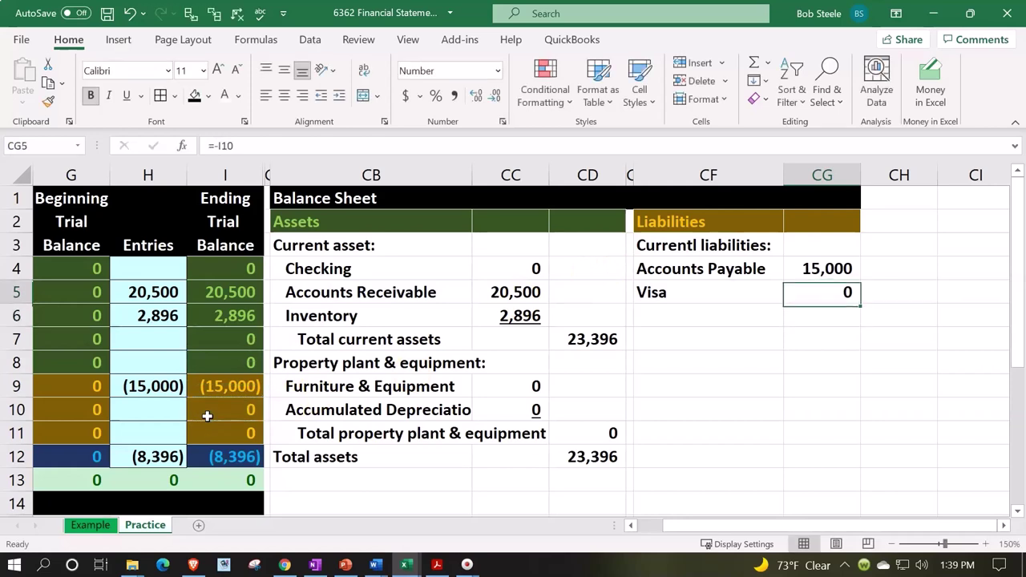
{"action": "key", "text": "Up"}
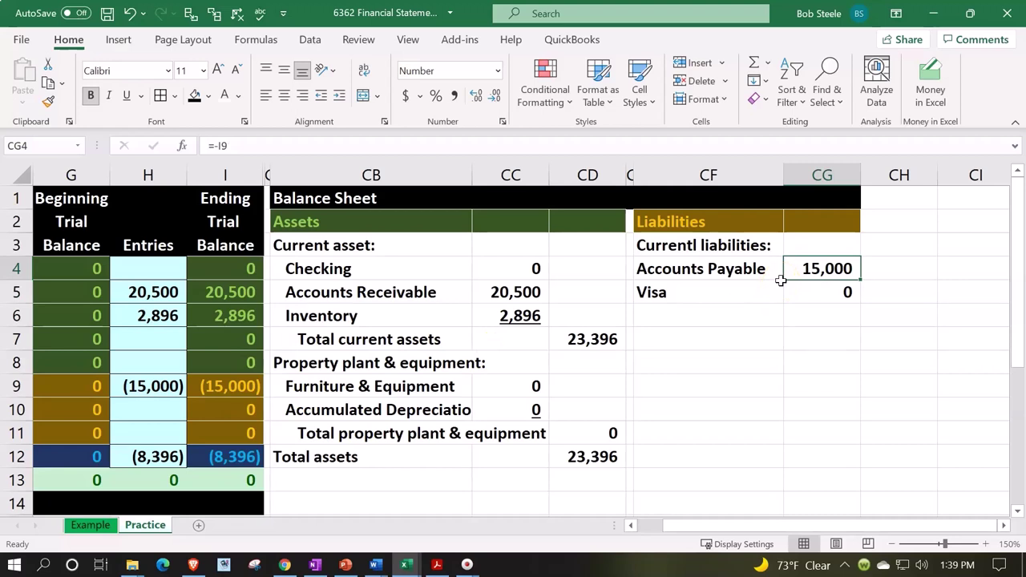
Step: Correct the label in CF3 to read "Current liabilities:"
{"action": "left_click", "coordinate": [695, 305]}
{"action": "left_click", "coordinate": [699, 245]}
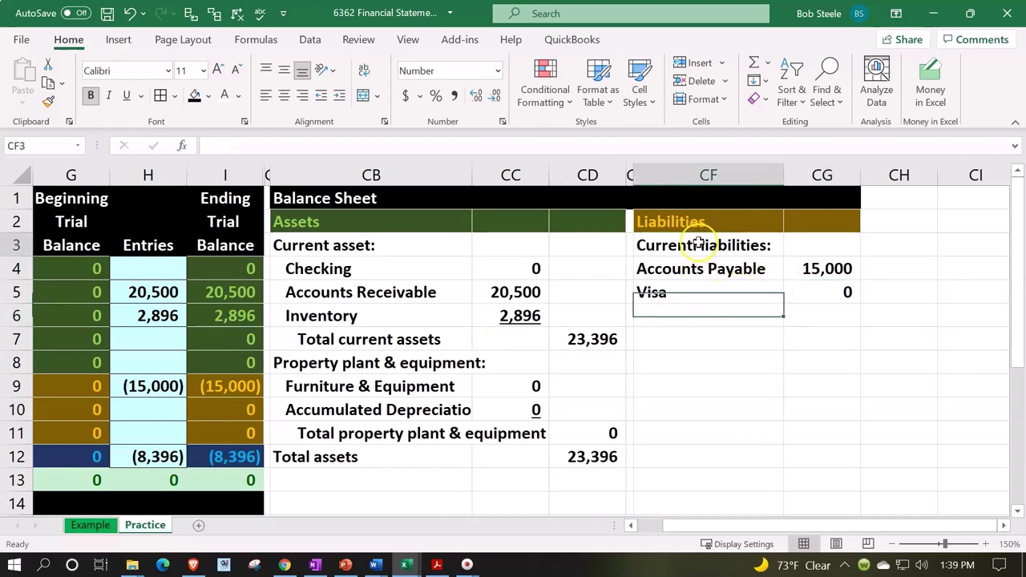
{"action": "double_click", "coordinate": [700, 244]}
{"action": "key", "text": "BackSpace"}
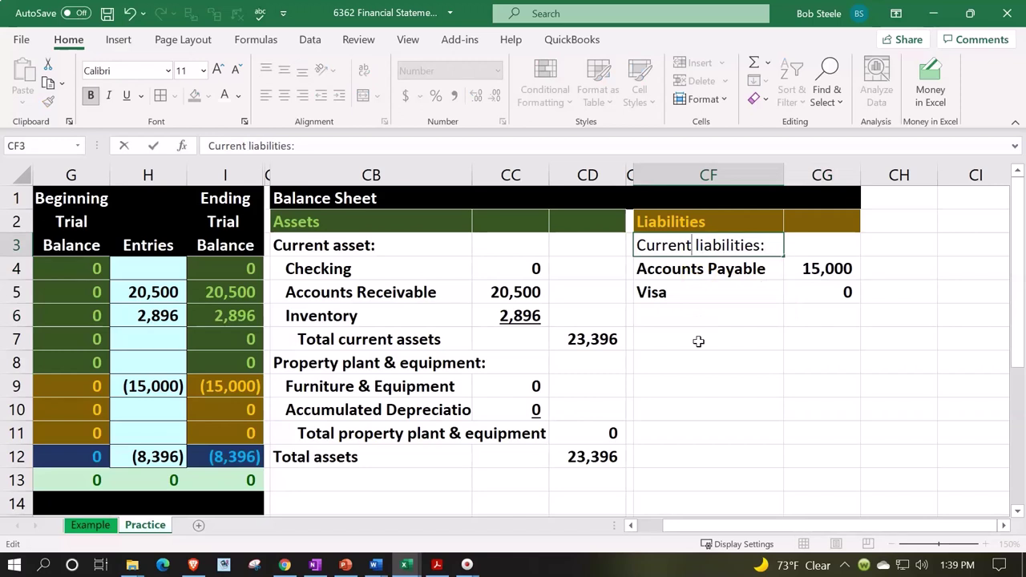
{"action": "key", "text": "Return"}
Step: Enter the label "Current liabilities" in cell CF6 below Visa
{"action": "key", "text": "Return"}
{"action": "key", "text": "Return"}
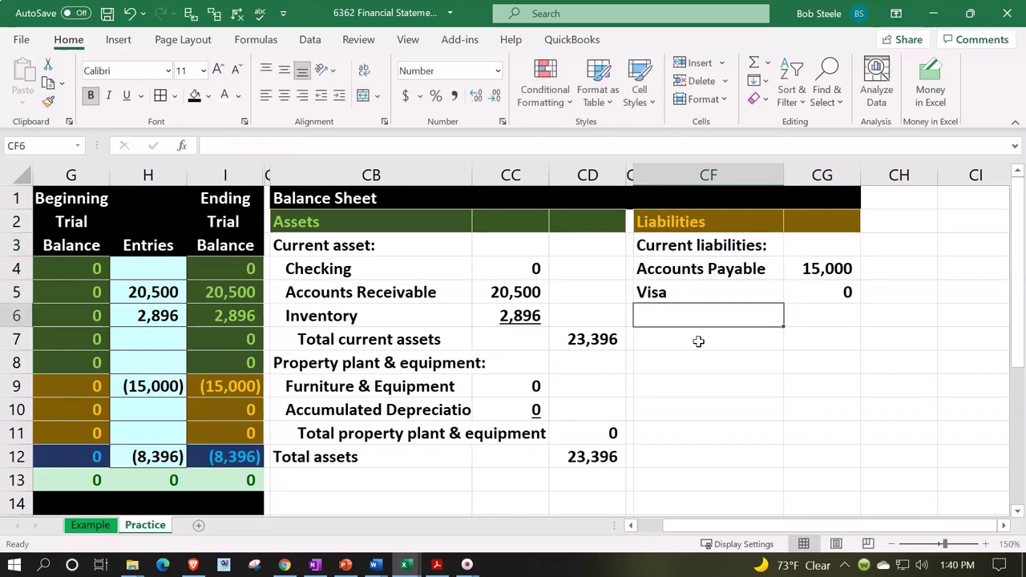
{"action": "type", "text": "Current"}
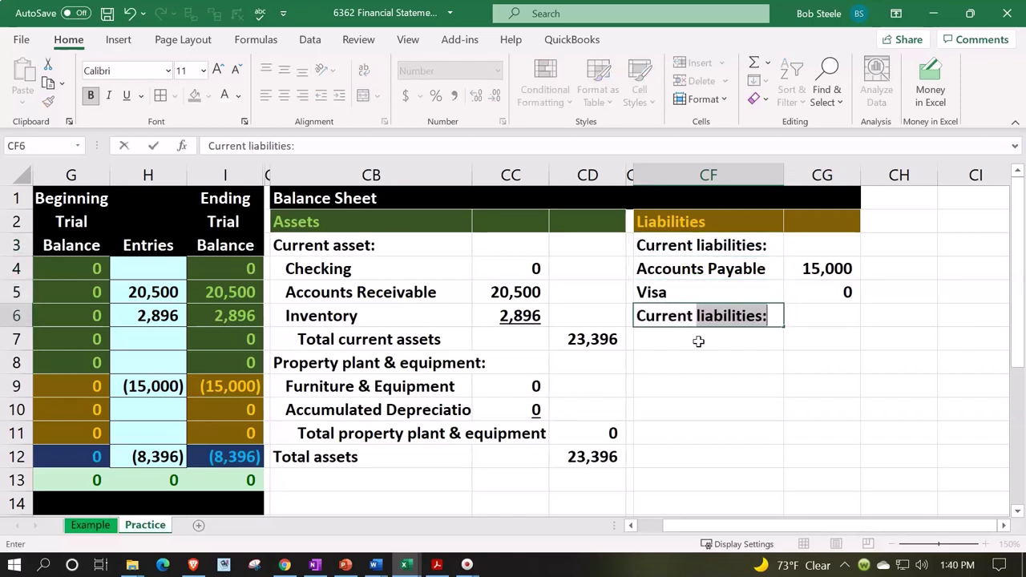
{"action": "type", "text": " liabilitiei"}
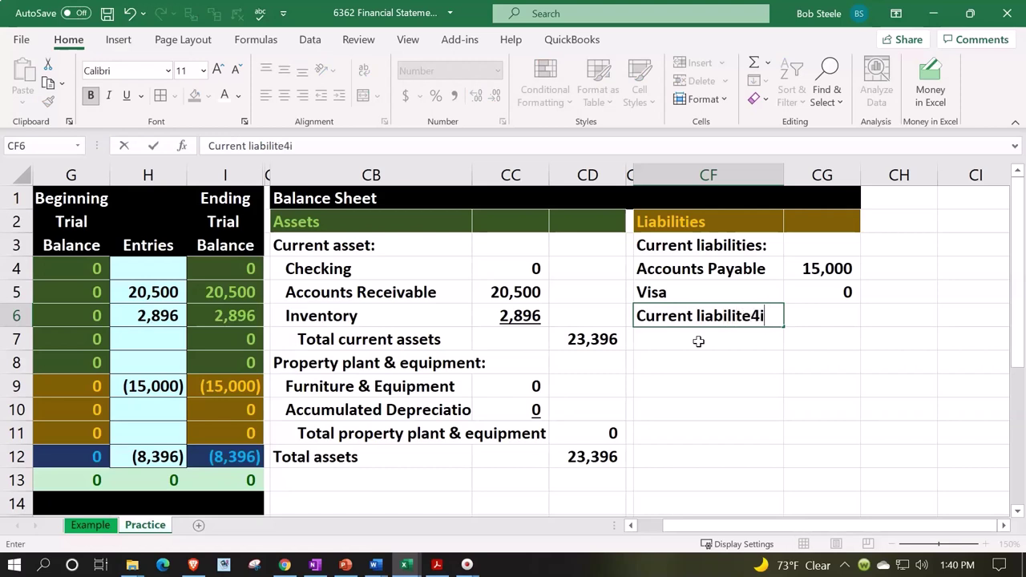
{"action": "key", "text": "BackSpace"}
{"action": "key", "text": "BackSpace"}
{"action": "key", "text": "BackSpace"}
{"action": "type", "text": "ies"}
{"action": "key", "text": "Return"}
Step: Indent the labels in CF4:CF6 by one level, and indent the "Current liabilities" label in CF6 one level further
{"action": "key", "text": "Up"}
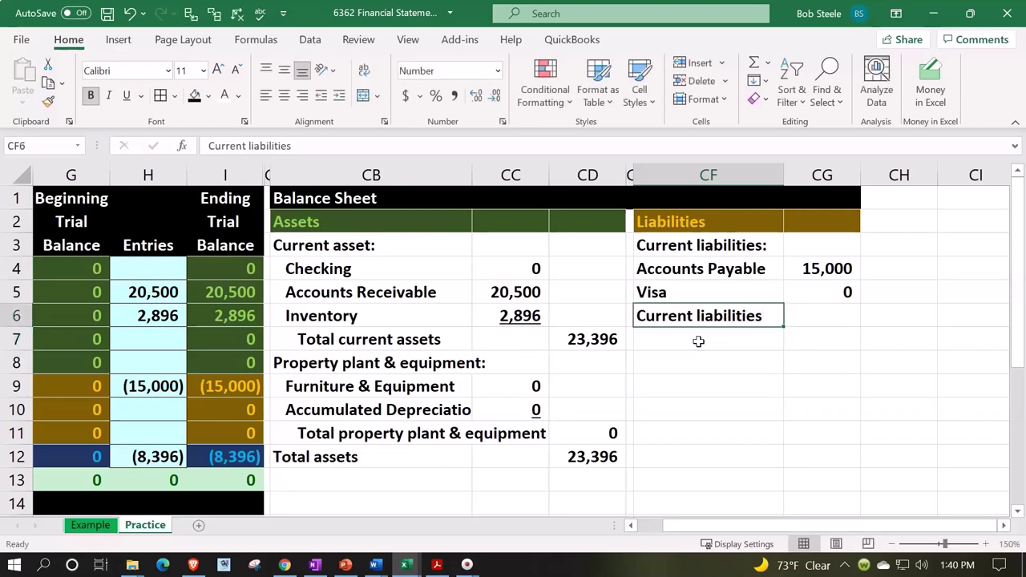
{"action": "key", "text": "shift+Up"}
{"action": "key", "text": "shift+Up"}
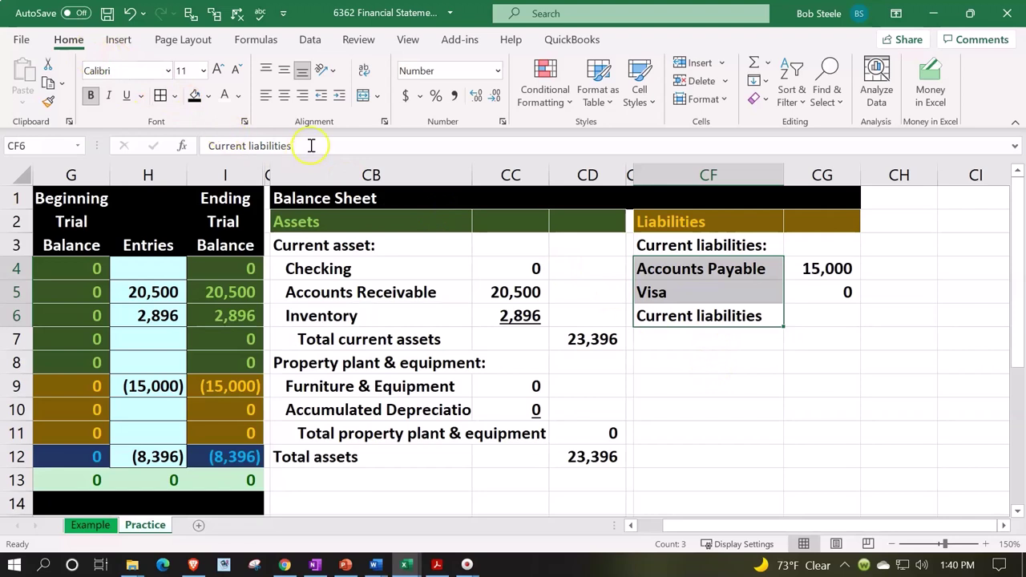
{"action": "left_click", "coordinate": [339, 95]}
{"action": "left_click", "coordinate": [718, 387]}
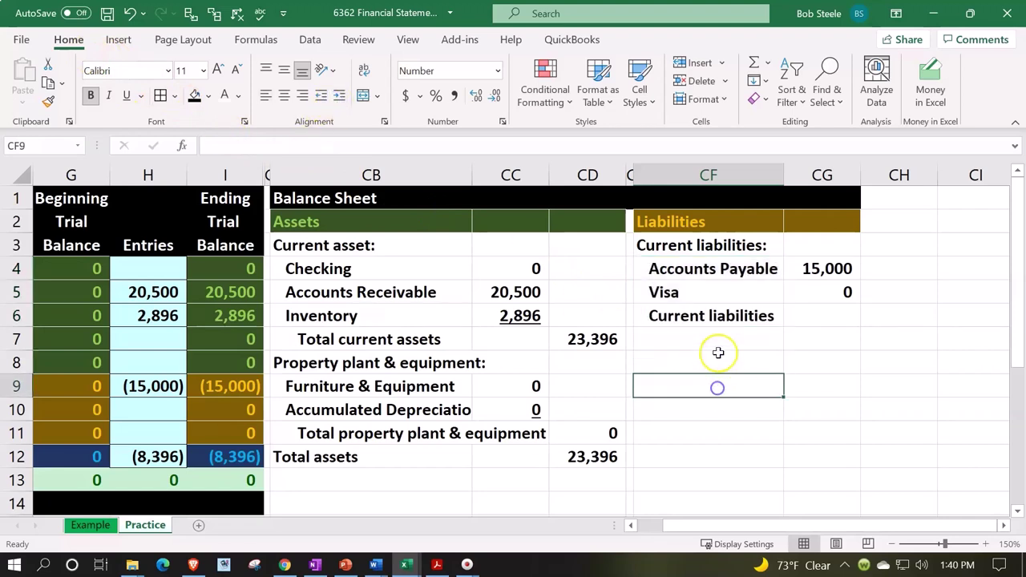
{"action": "left_click", "coordinate": [714, 316]}
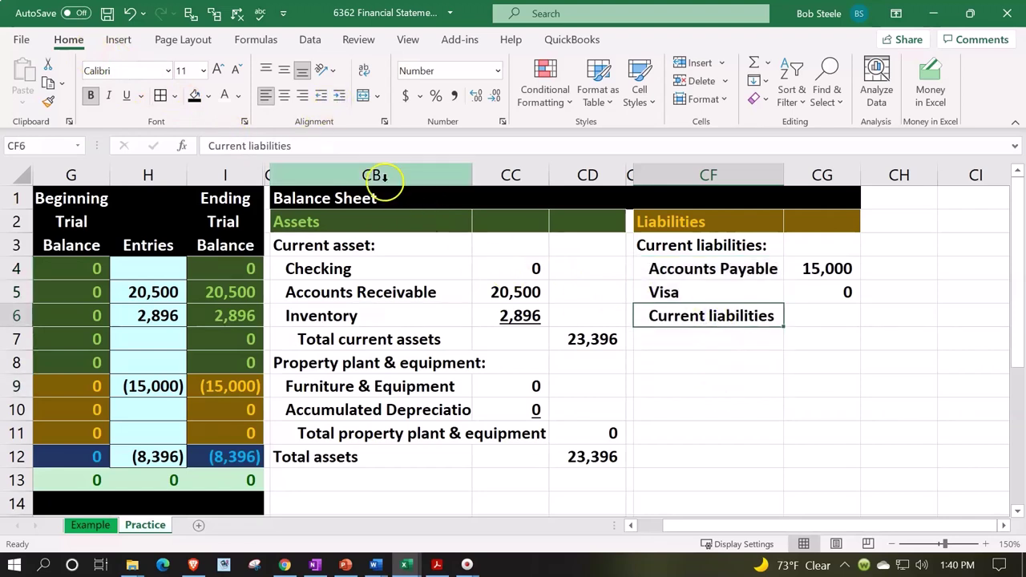
{"action": "left_click", "coordinate": [338, 96]}
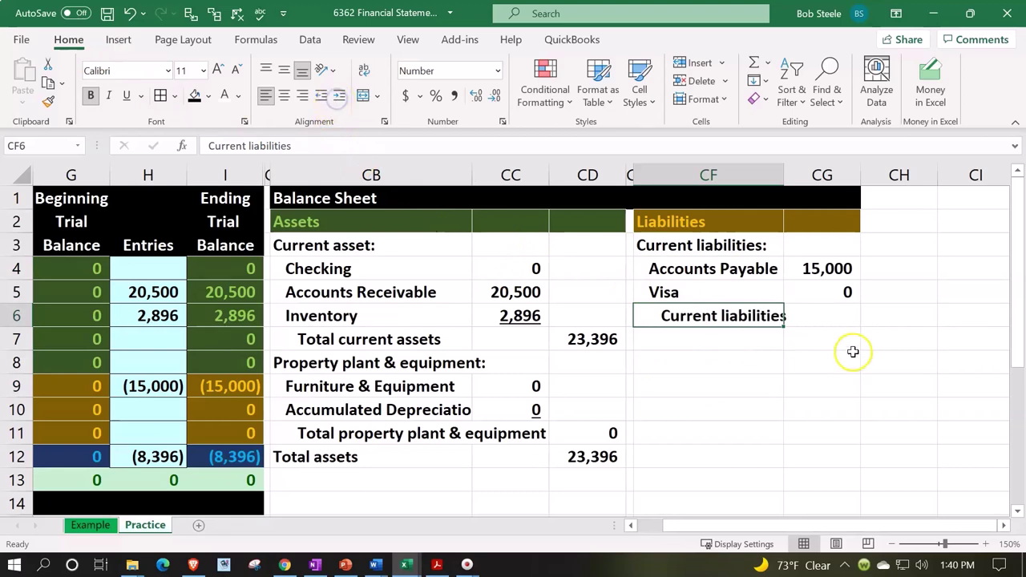
Step: Underline the Visa amount in CG5 and total the current liabilities in CH6 with a SUM of CG4:CG5
{"action": "left_click", "coordinate": [824, 293]}
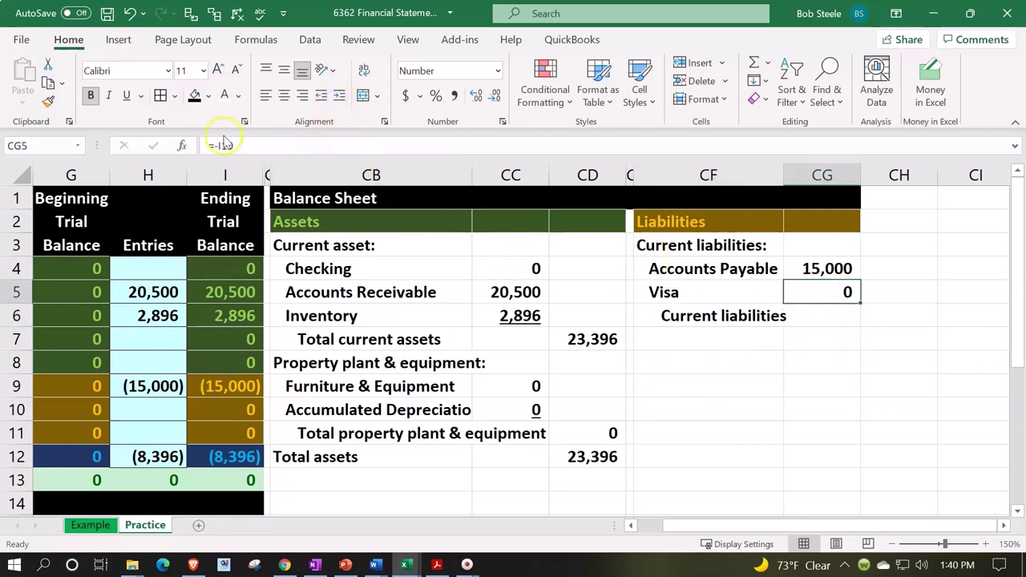
{"action": "left_click", "coordinate": [126, 95]}
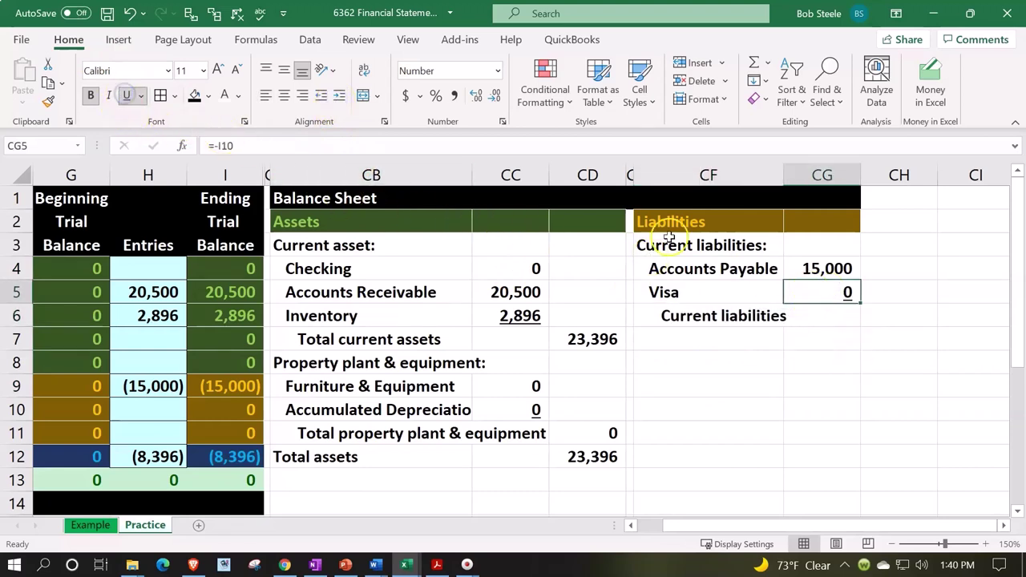
{"action": "left_click", "coordinate": [894, 314]}
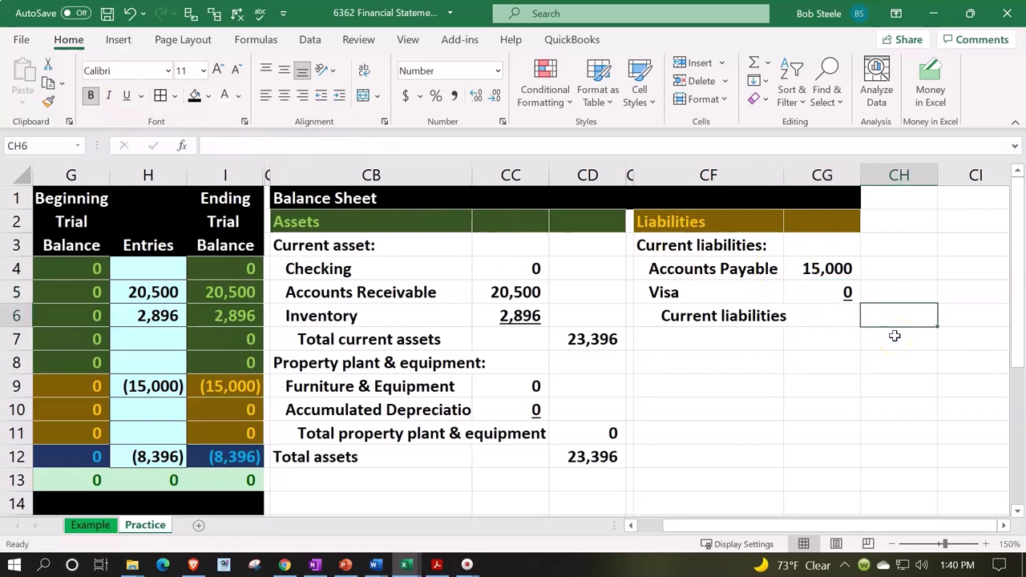
{"action": "type", "text": "=sum("}
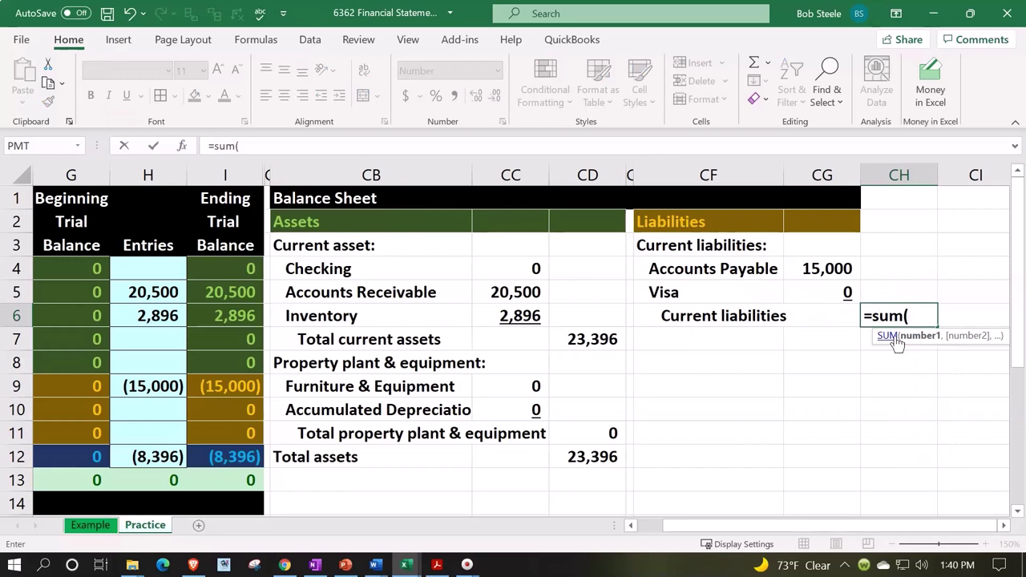
{"action": "key", "text": "Up"}
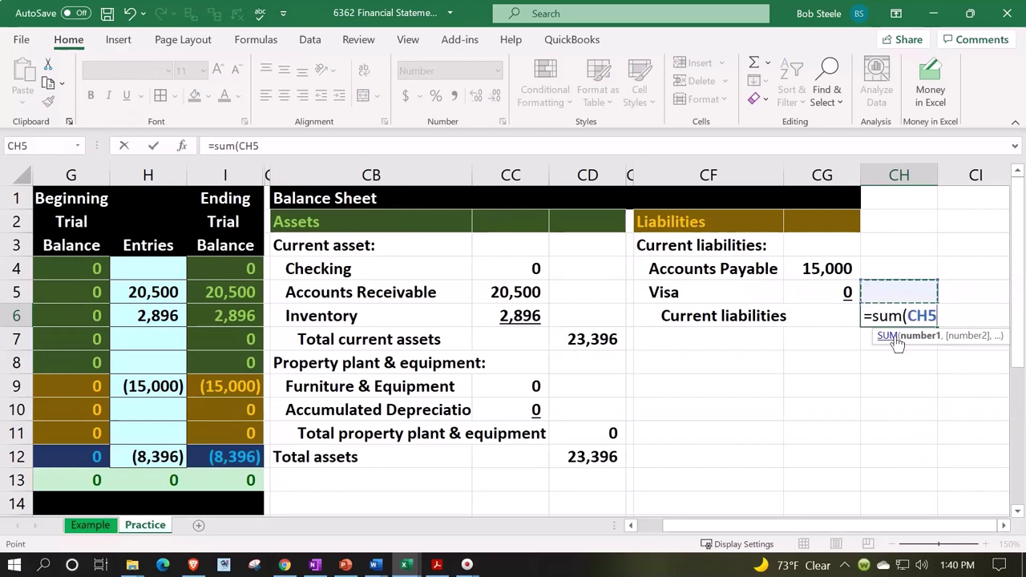
{"action": "key", "text": "Left"}
{"action": "key", "text": "shift+Up"}
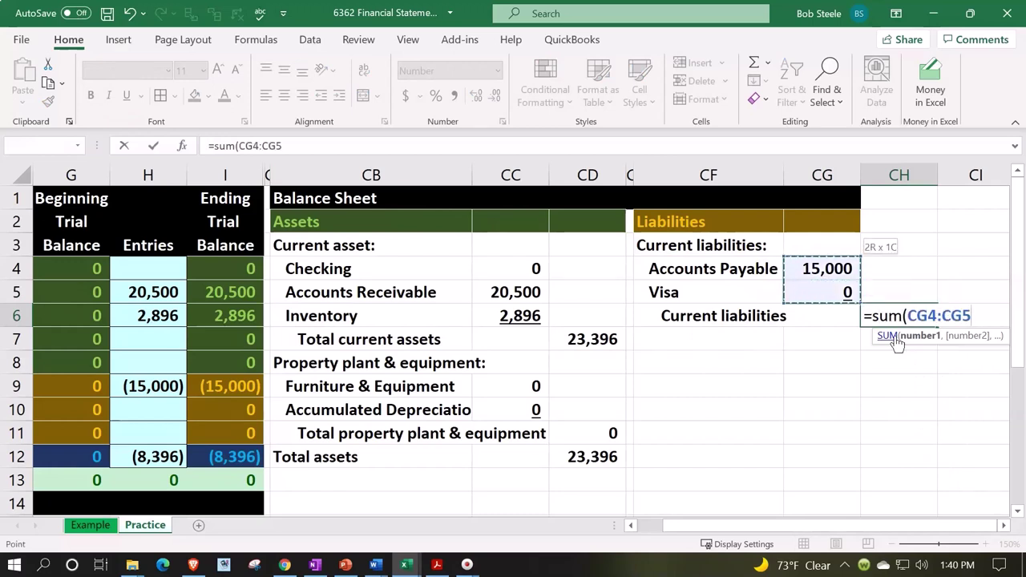
{"action": "key", "text": "Return"}
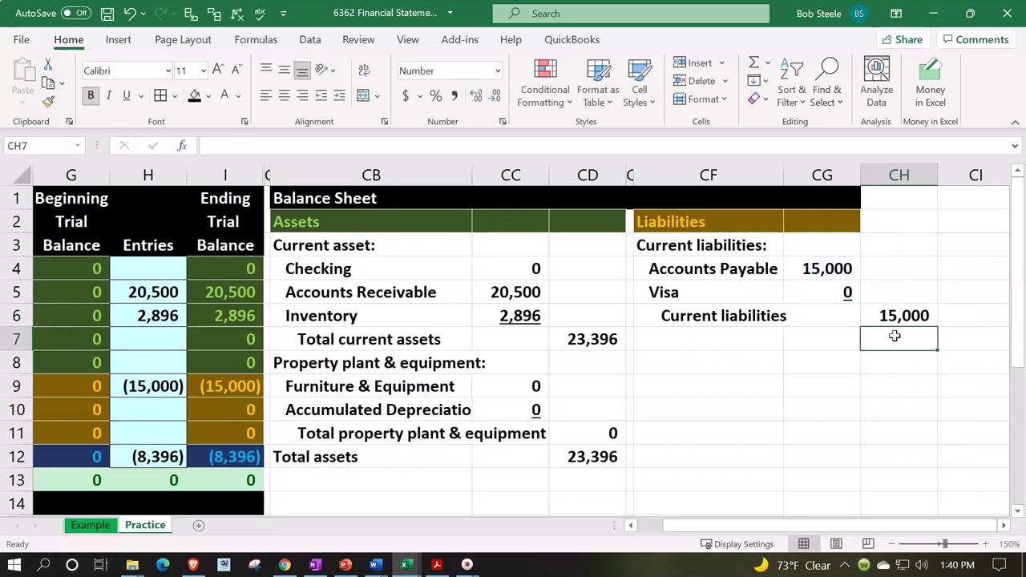
Step: Enter the subheading "Long term liabilities:" in CF7 below the current liabilities
{"action": "key", "text": "Left"}
{"action": "key", "text": "Left"}
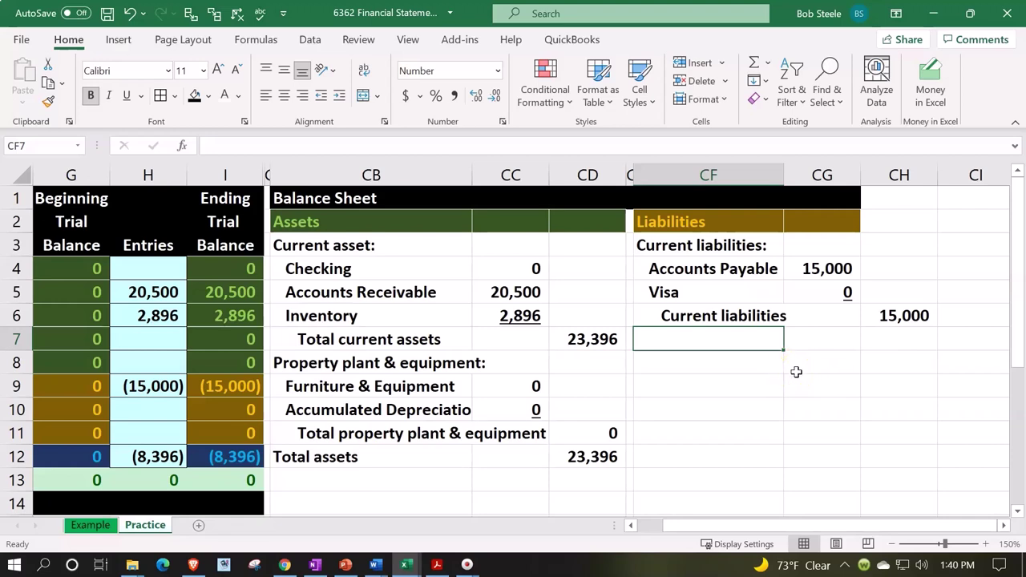
{"action": "type", "text": "Lon"}
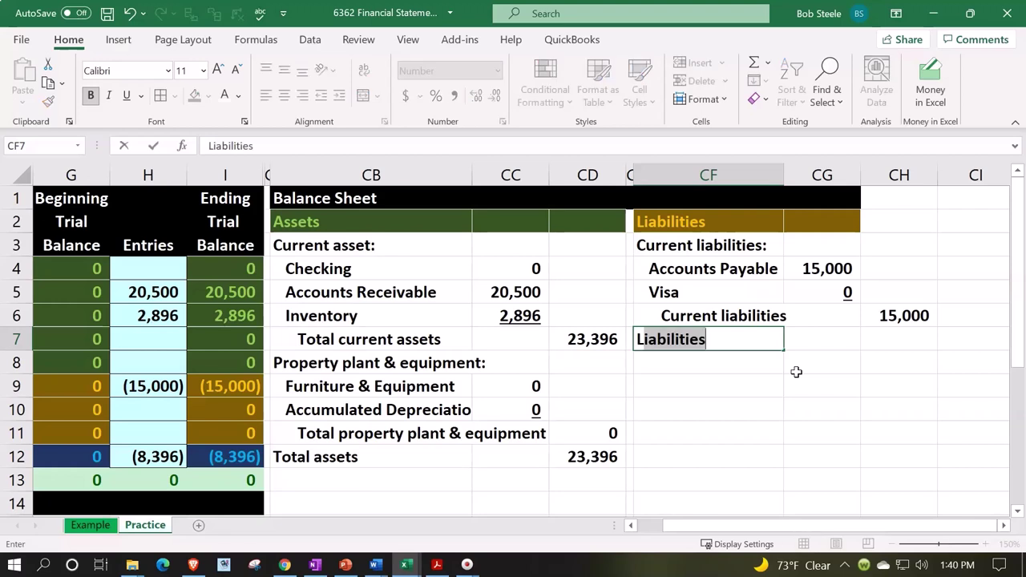
{"action": "key", "text": "BackSpace"}
{"action": "key", "text": "BackSpace"}
{"action": "type", "text": "ong "}
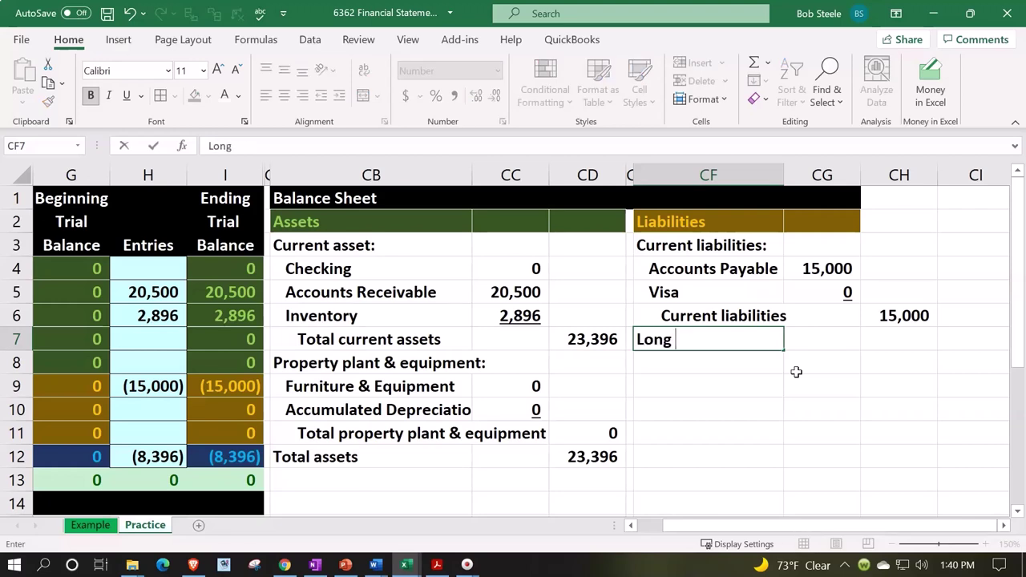
{"action": "type", "text": "term liabi"}
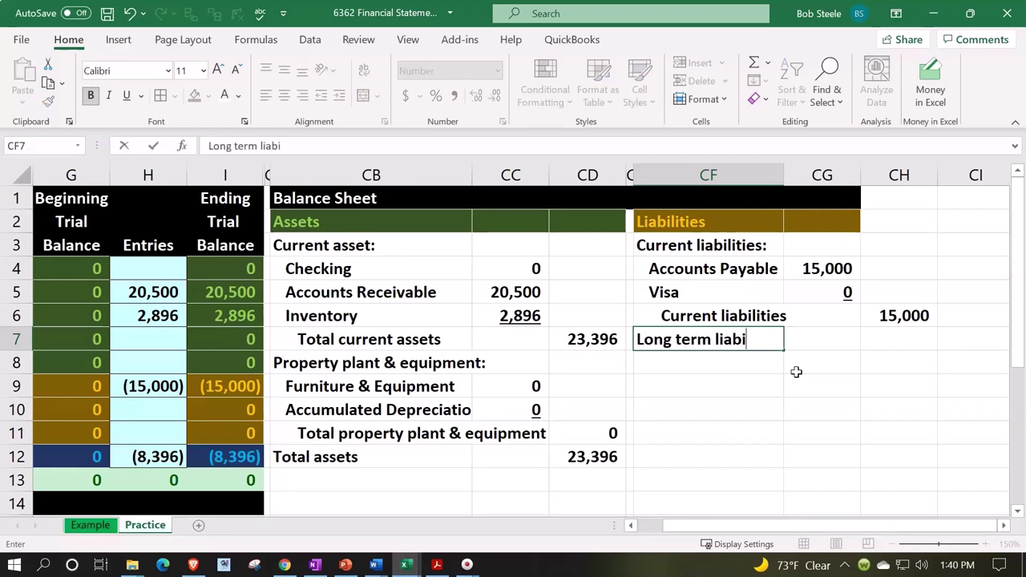
{"action": "type", "text": "lities"}
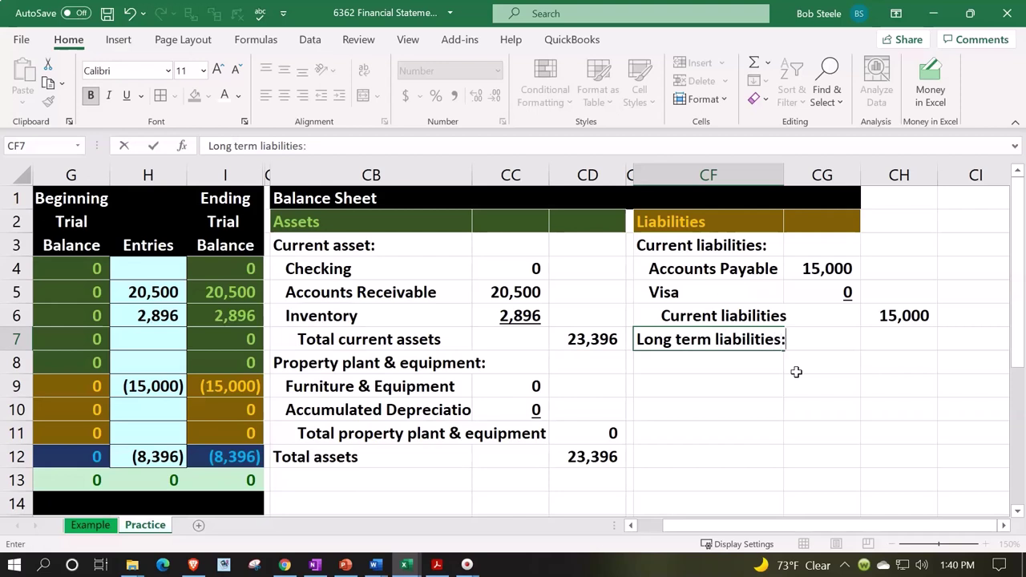
{"action": "type", "text": ":"}
{"action": "key", "text": "Return"}
Step: Link the label in CF8 to the Loan Payable account name in F11
{"action": "type", "text": "="}
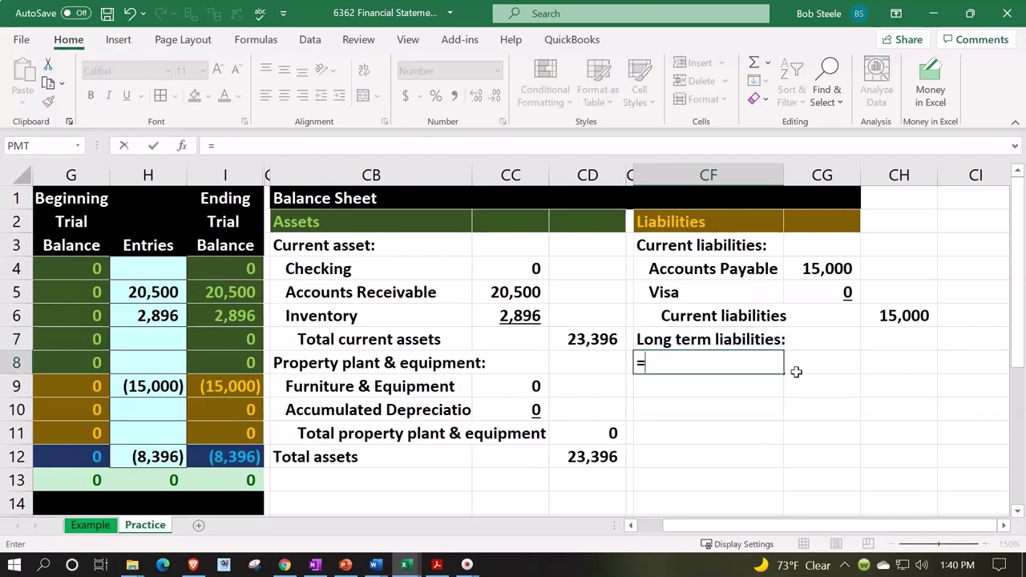
{"action": "key", "text": "Left"}
{"action": "key", "text": "Left"}
{"action": "key", "text": "Left"}
{"action": "key", "text": "Left"}
{"action": "key", "text": "Left"}
{"action": "key", "text": "Left"}
{"action": "key", "text": "Left"}
{"action": "key", "text": "Left"}
{"action": "key", "text": "Left"}
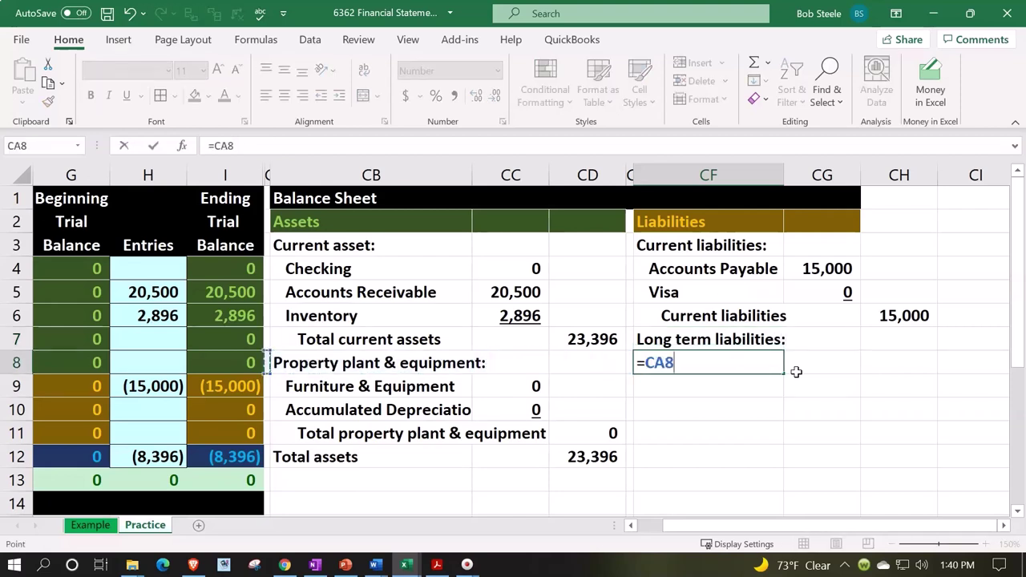
{"action": "key", "text": "Down"}
{"action": "key", "text": "Down"}
{"action": "key", "text": "Down"}
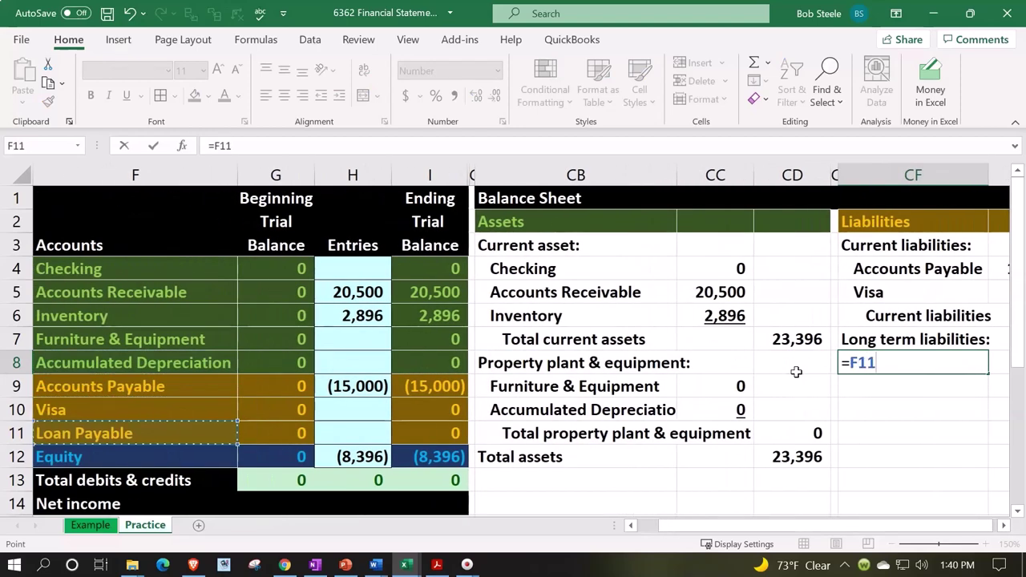
{"action": "key", "text": "Return"}
Step: Link the Loan Payable amount in CG8 to its sign-reversed ending trial balance with the formula -I11
{"action": "key", "text": "Right"}
{"action": "key", "text": "Right"}
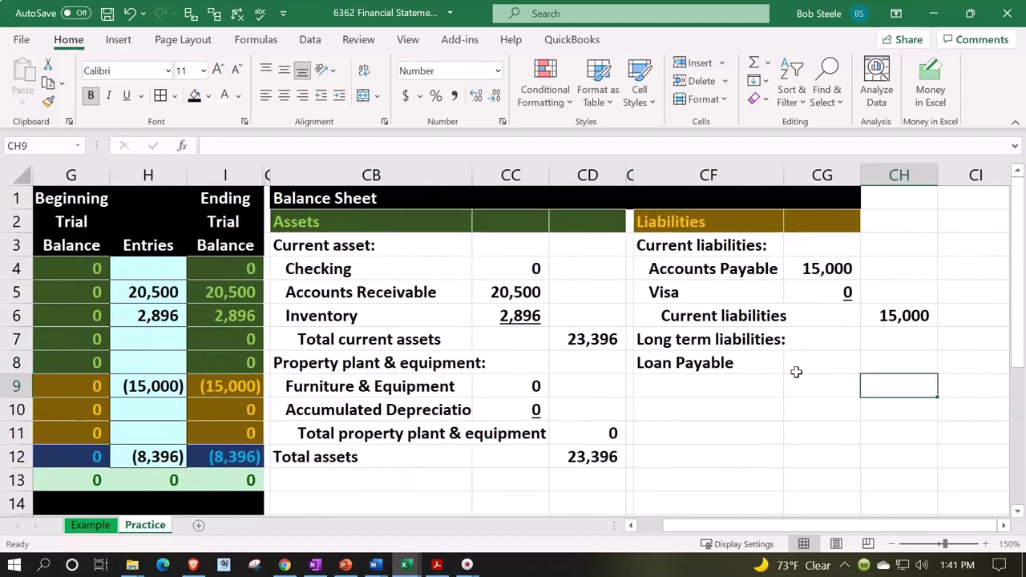
{"action": "left_click", "coordinate": [796, 371]}
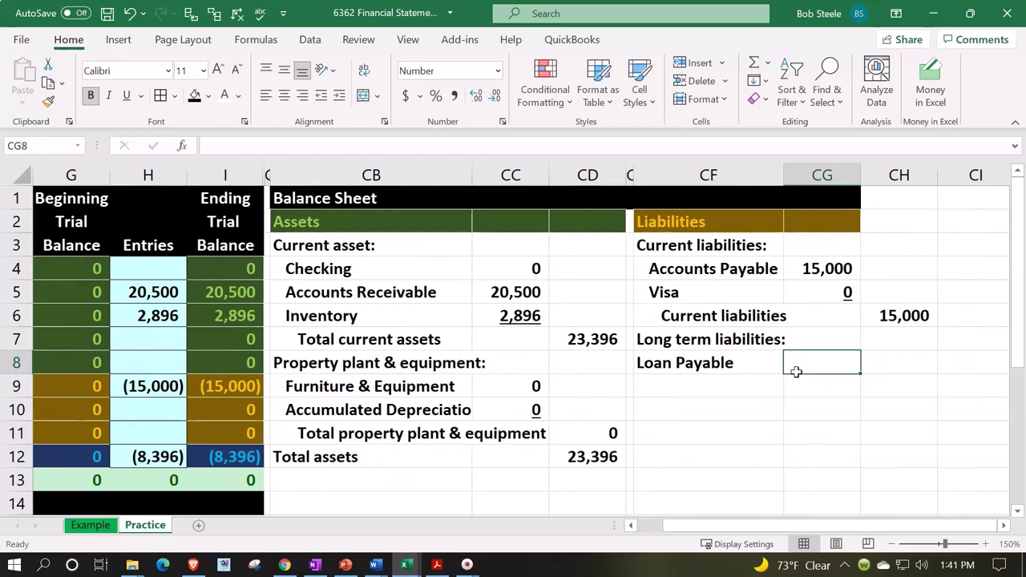
{"action": "type", "text": "-"}
{"action": "key", "text": "Left"}
{"action": "key", "text": "Left"}
{"action": "key", "text": "Left"}
{"action": "key", "text": "Left"}
{"action": "key", "text": "Left"}
{"action": "key", "text": "Left"}
{"action": "key", "text": "Left"}
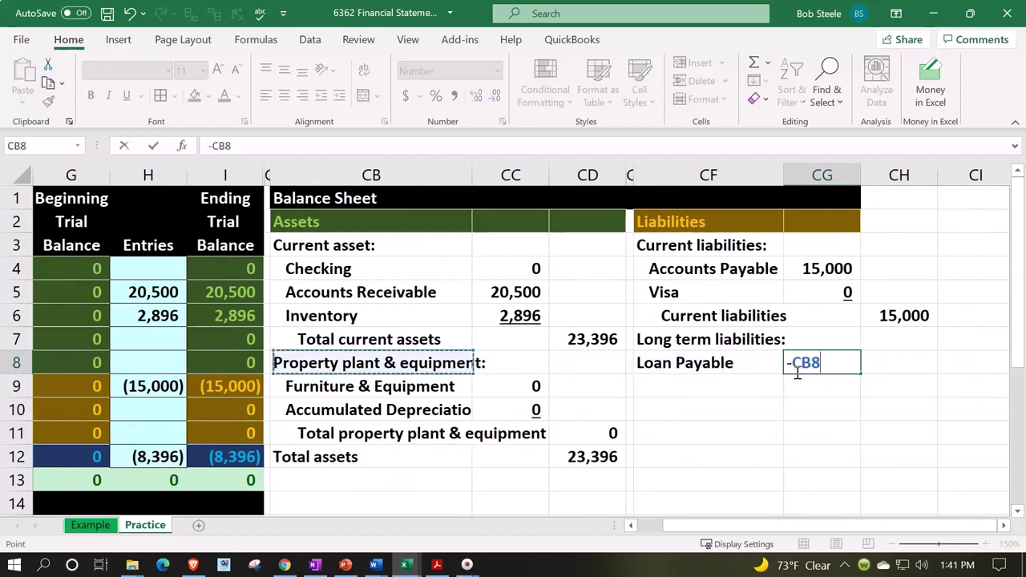
{"action": "key", "text": "Down"}
{"action": "key", "text": "Down"}
{"action": "key", "text": "Down"}
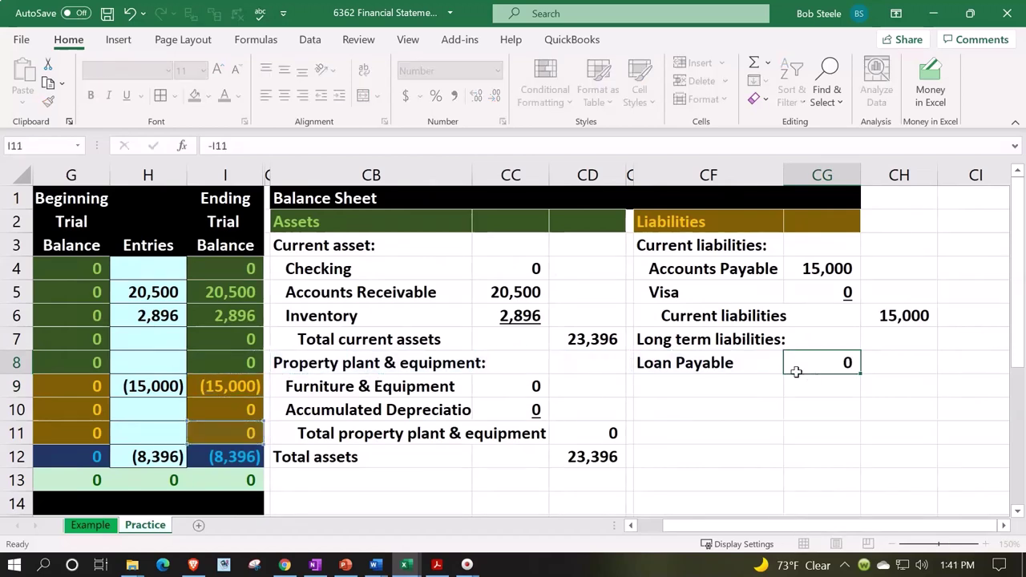
{"action": "key", "text": "Return"}
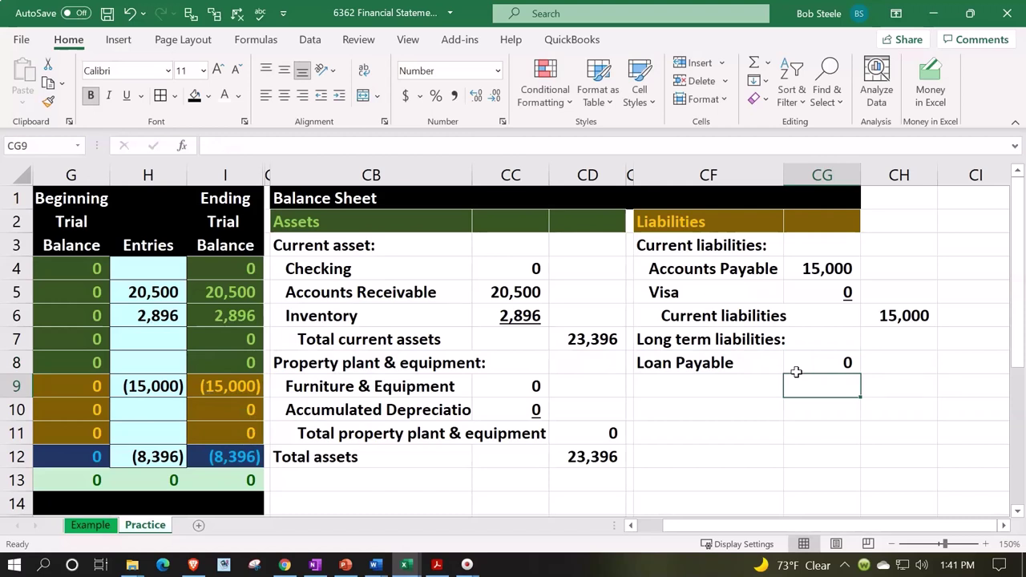